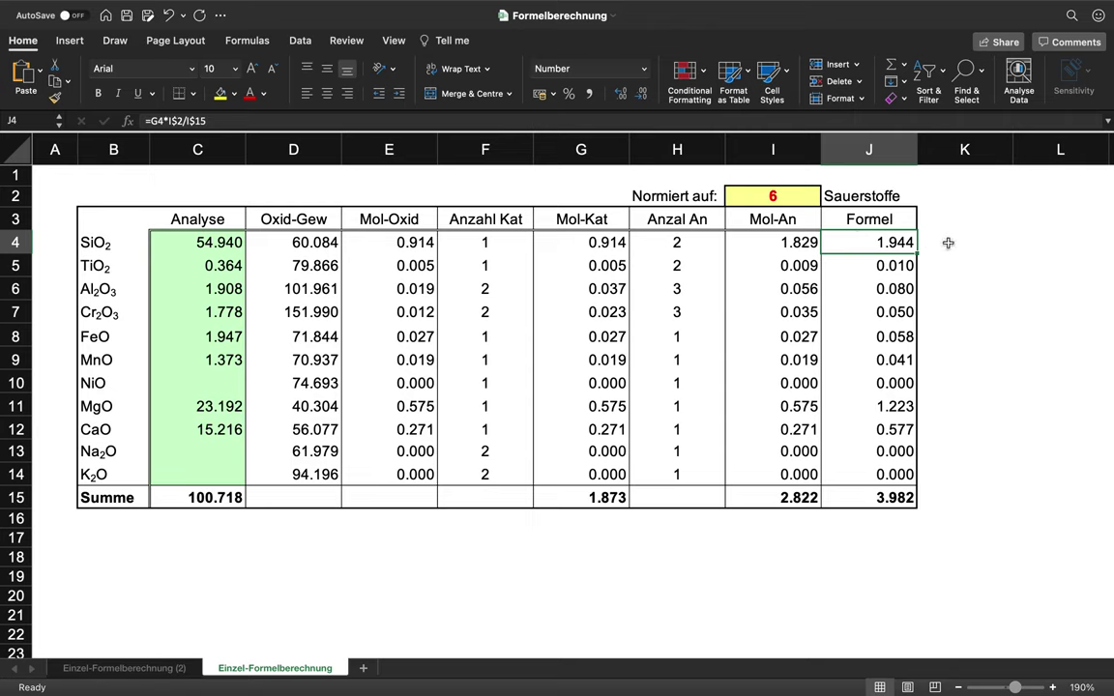
- Mark the SiO2 and TiO2 rows as T in column K, entering 1.944 in L4 and 0.1 in L5
left_click(947, 242)
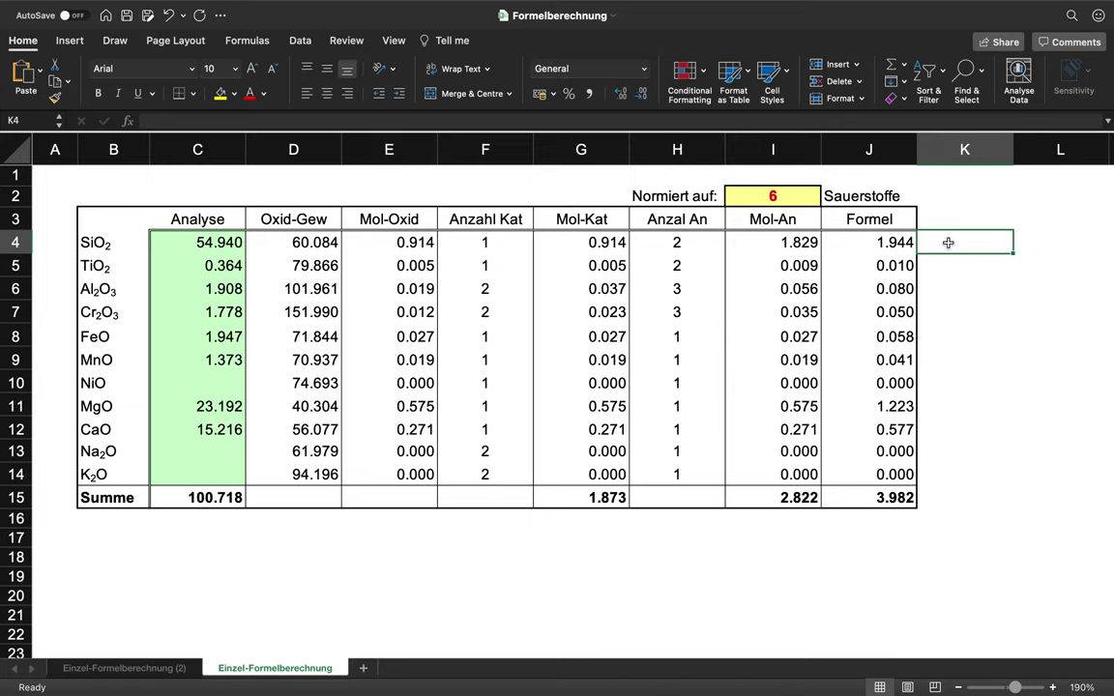
type("T")
key("Tab")
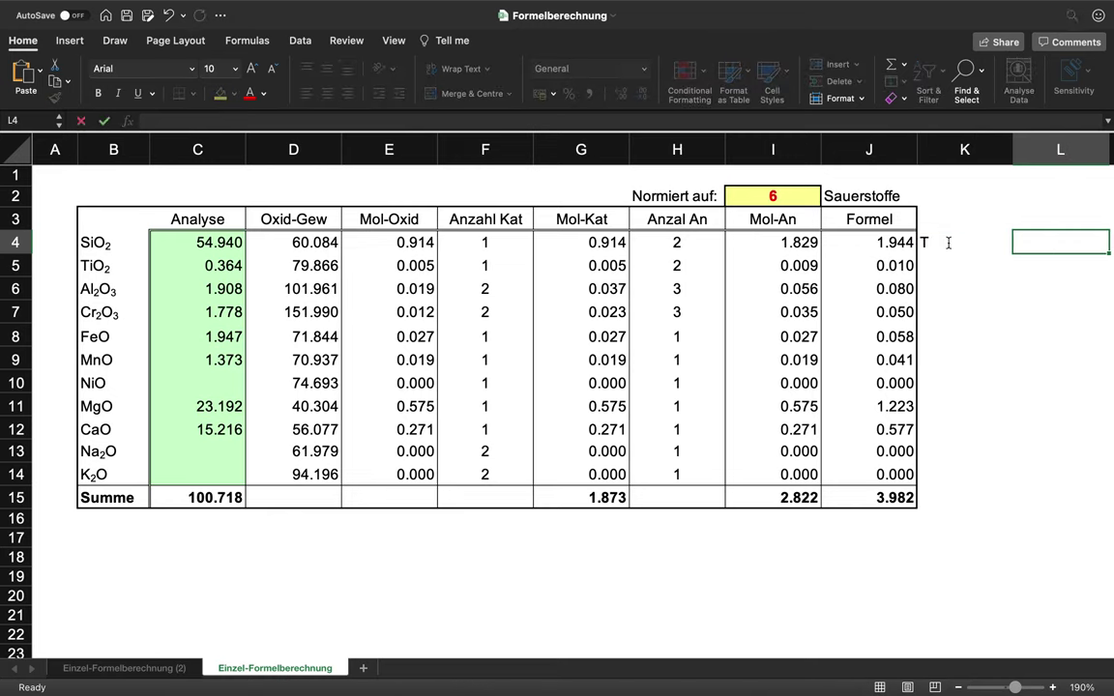
type("1.944")
key("Return")
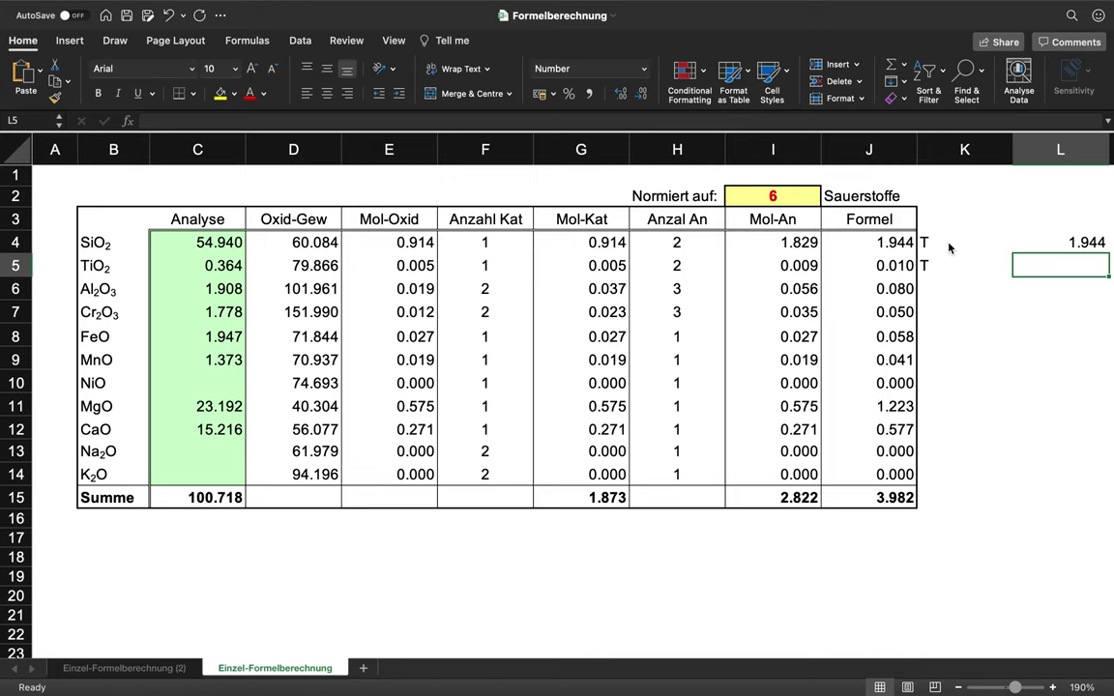
type("0.1")
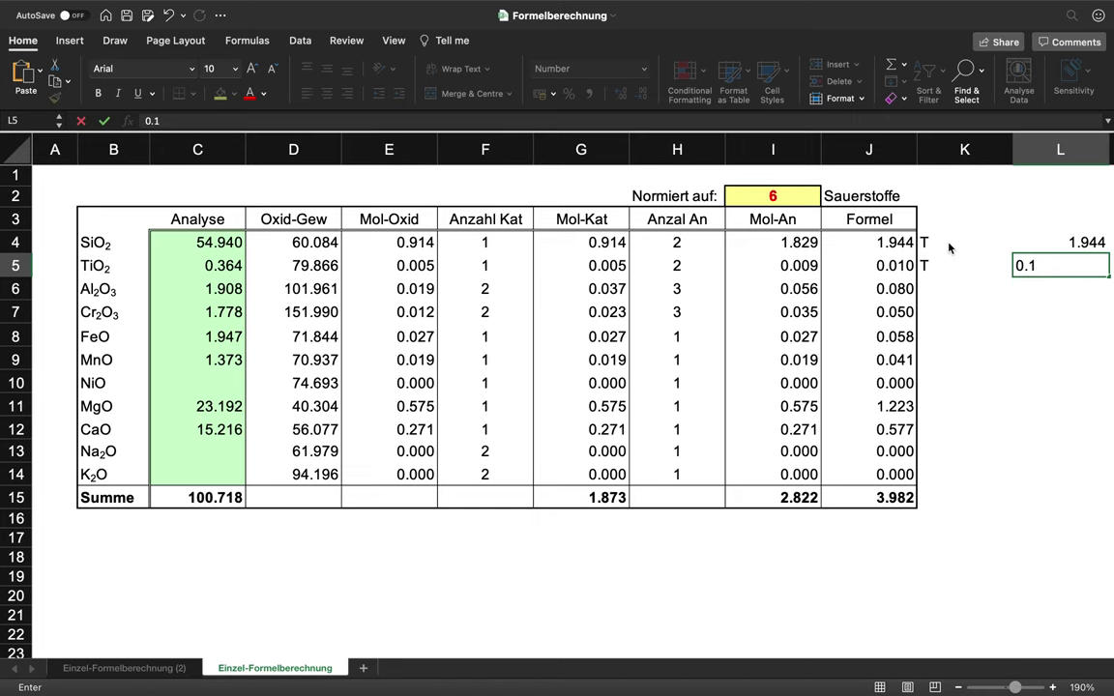
key("Return")
- Enter the label "Tetraeder Tot" in cell K17, below the T assignments
key("Down")
key("Down")
key("Down")
key("Down")
key("Down")
key("Down")
key("Down")
key("Down")
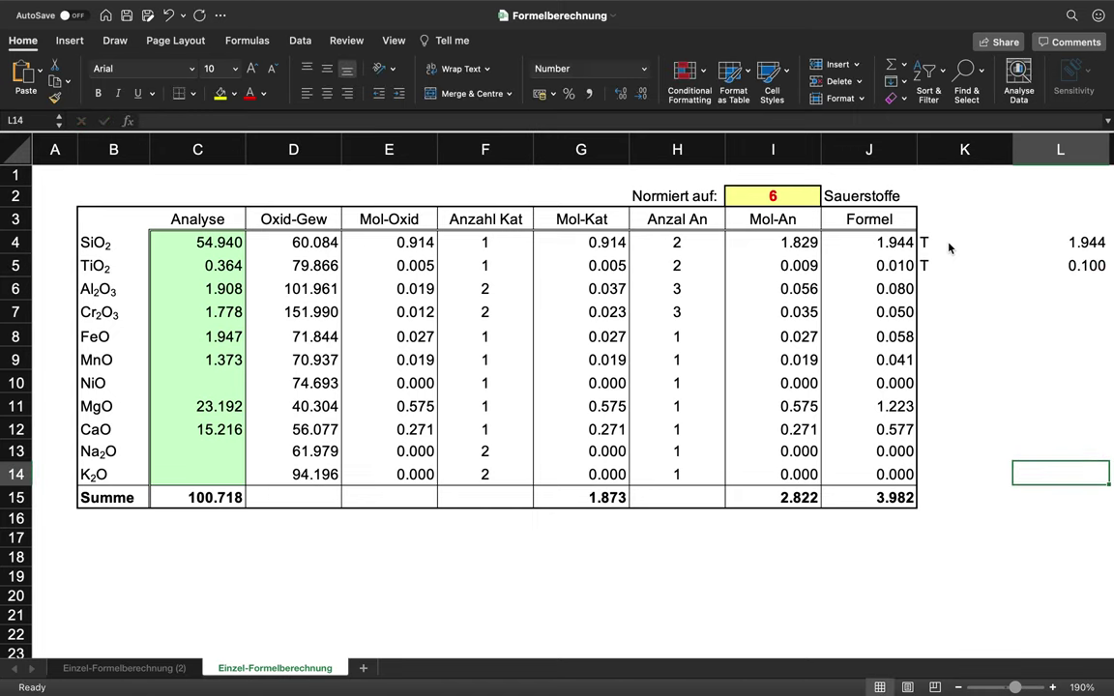
key("Down")
key("Down")
key("Down")
key("Left")
type("T")
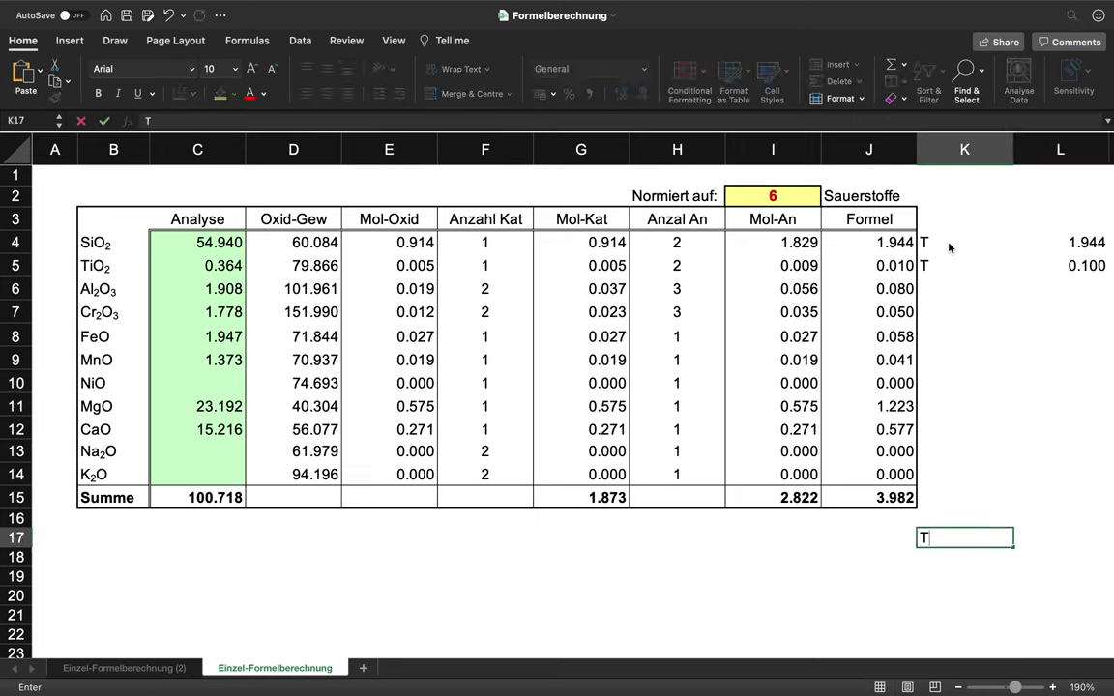
type("etraeder Tot")
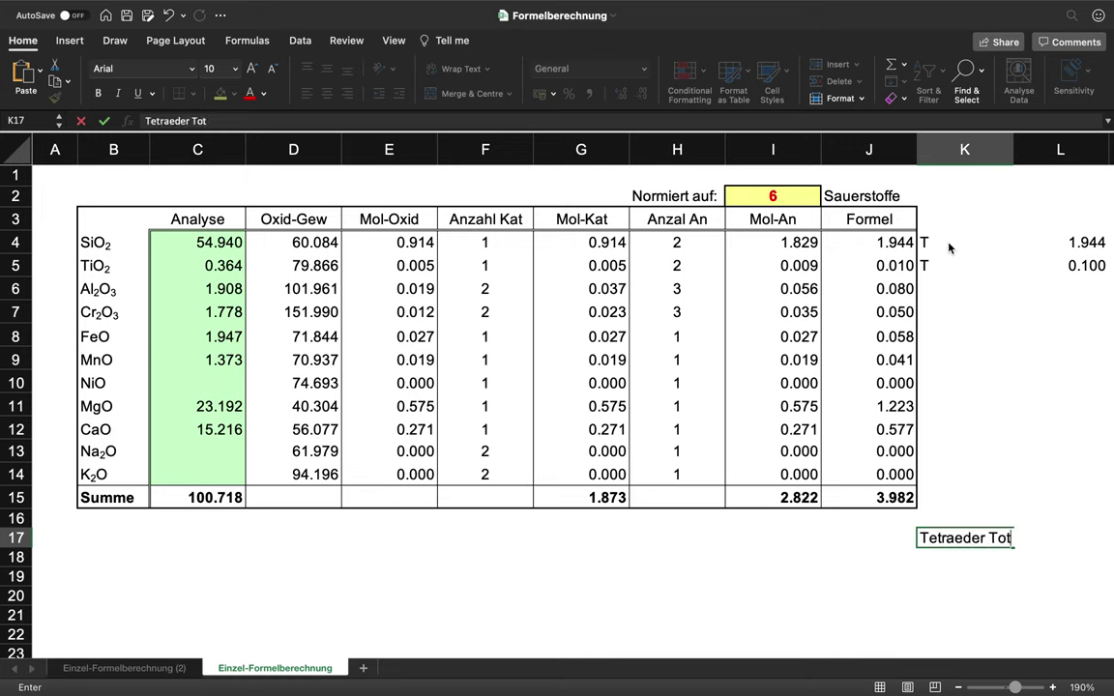
key("Tab")
type("=sum")
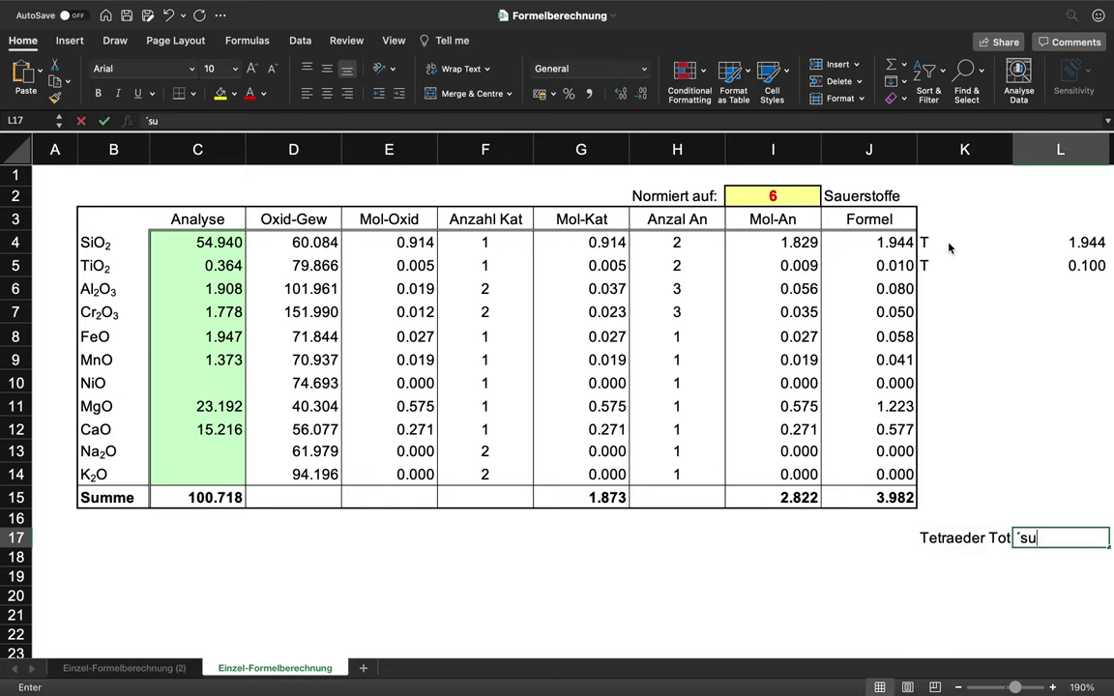
key("BackSpace")
key("BackSpace")
key("BackSpace")
key("BackSpace")
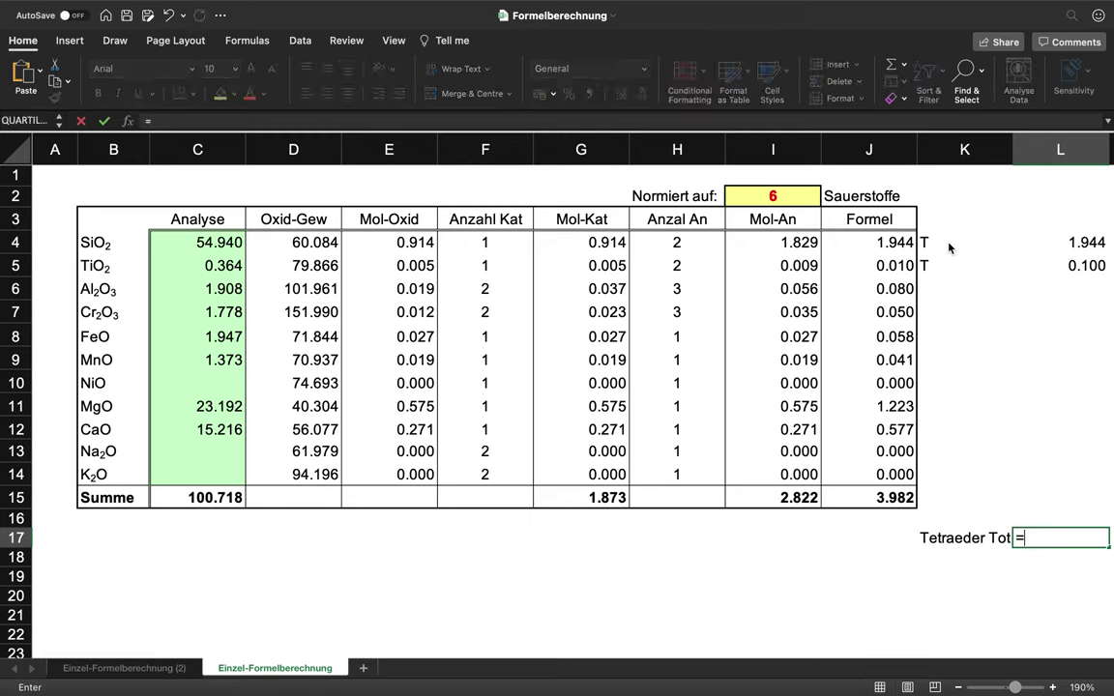
type("sum")
left_click_drag(1062, 252, 1064, 323)
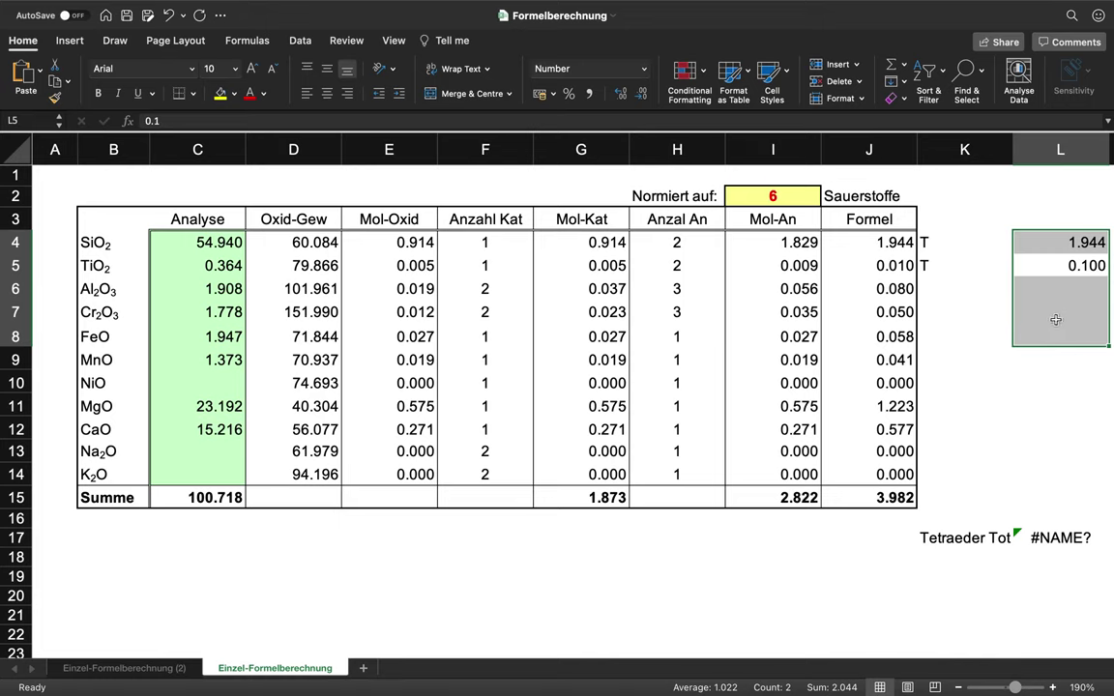
- Enter a SUM formula over L4:L5 in cell L17, beside the Tetraeder Tot label
left_click(1054, 538)
type("=sum")
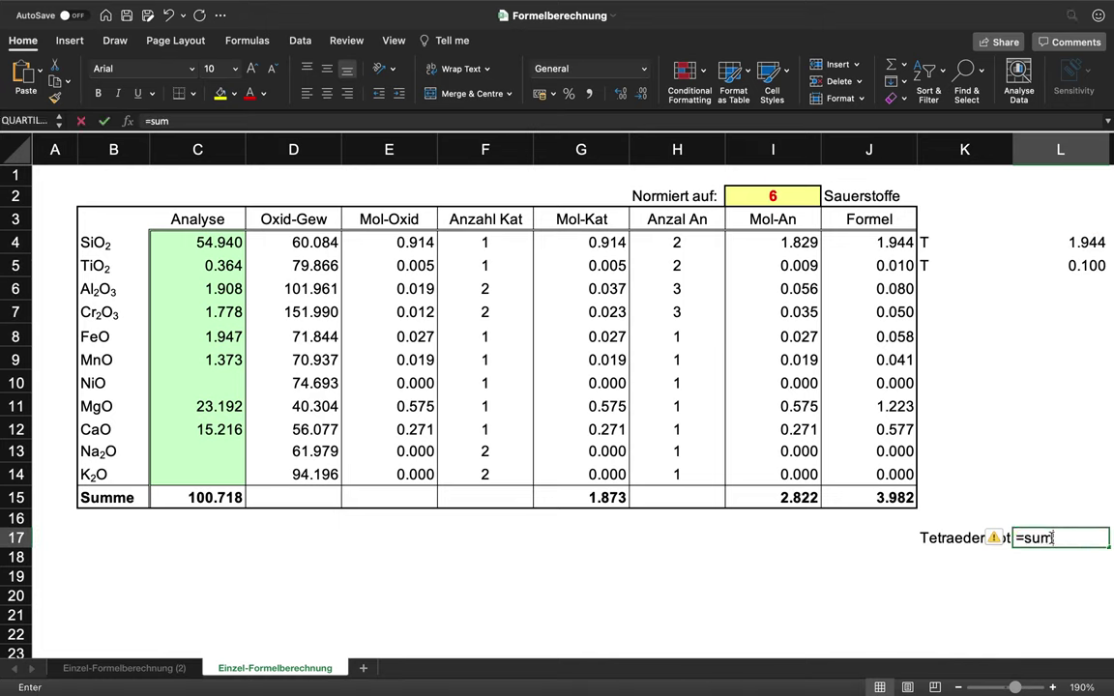
type("(")
left_click_drag(1074, 250, 1077, 302)
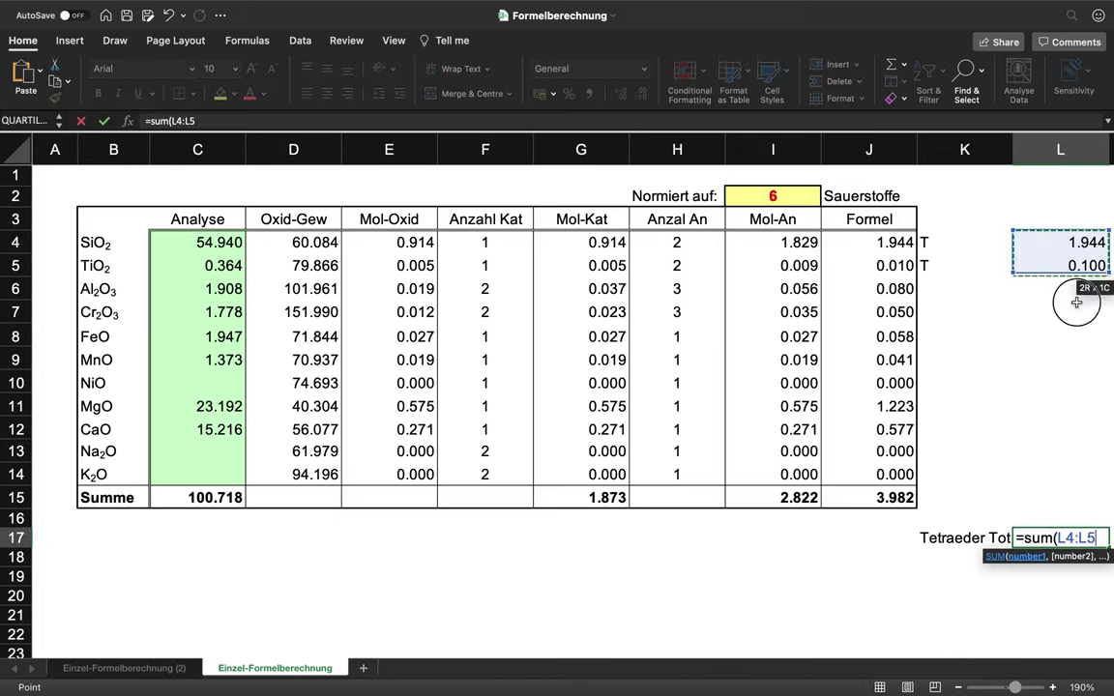
key("Return")
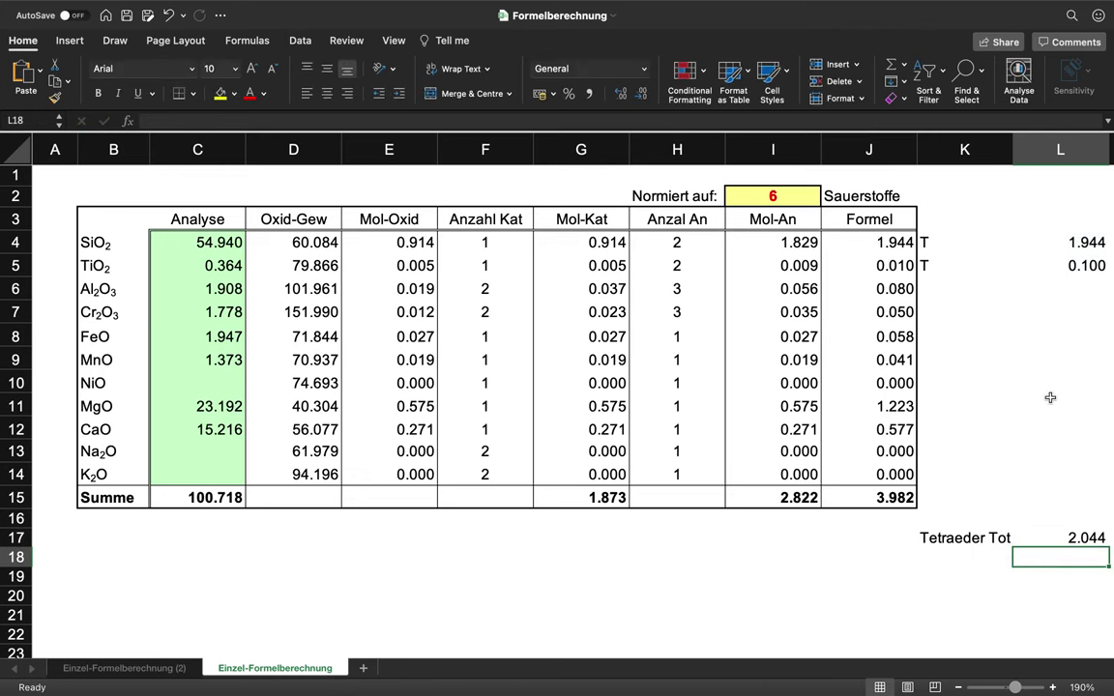
- Correct the TiO2 tetrahedral value in L5 to 0.01
left_click(1088, 266)
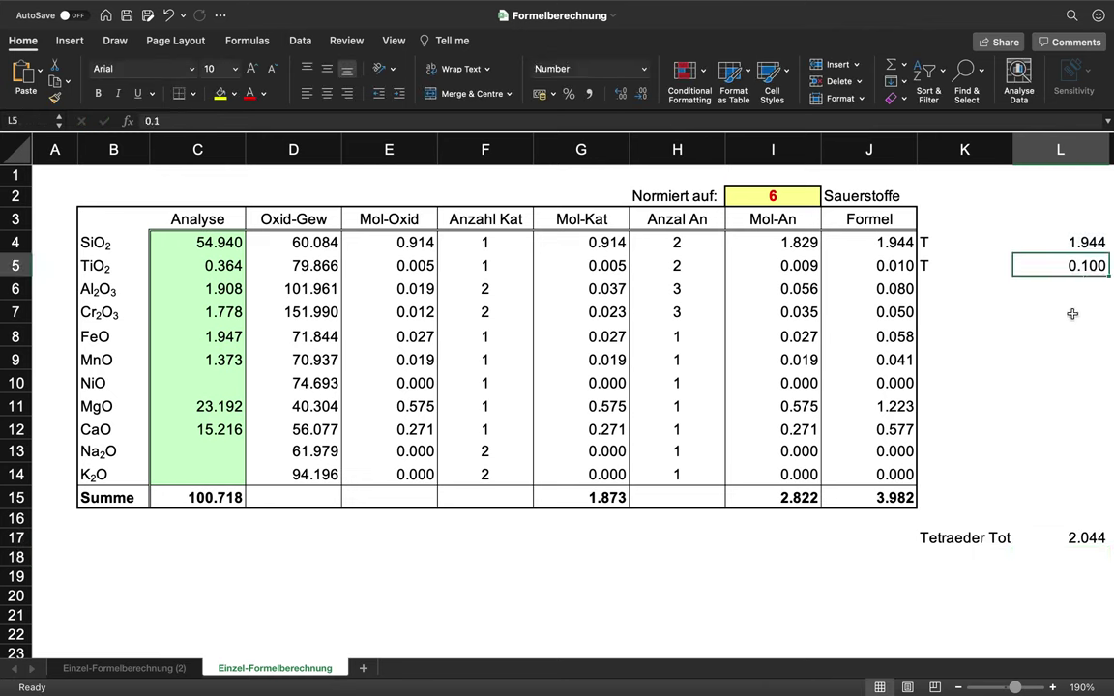
type("0.01")
key("Return")
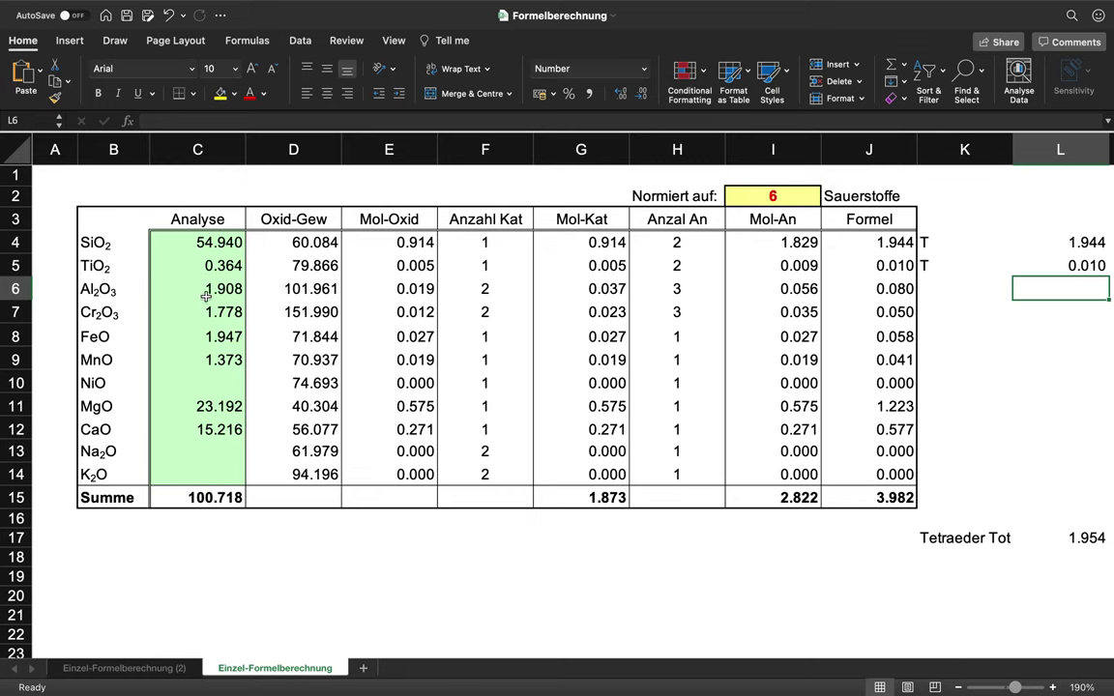
- Mark the Al2O3 row as T in K6 and set its tetrahedral share in L6 to 0.046
left_click(957, 288)
type("T")
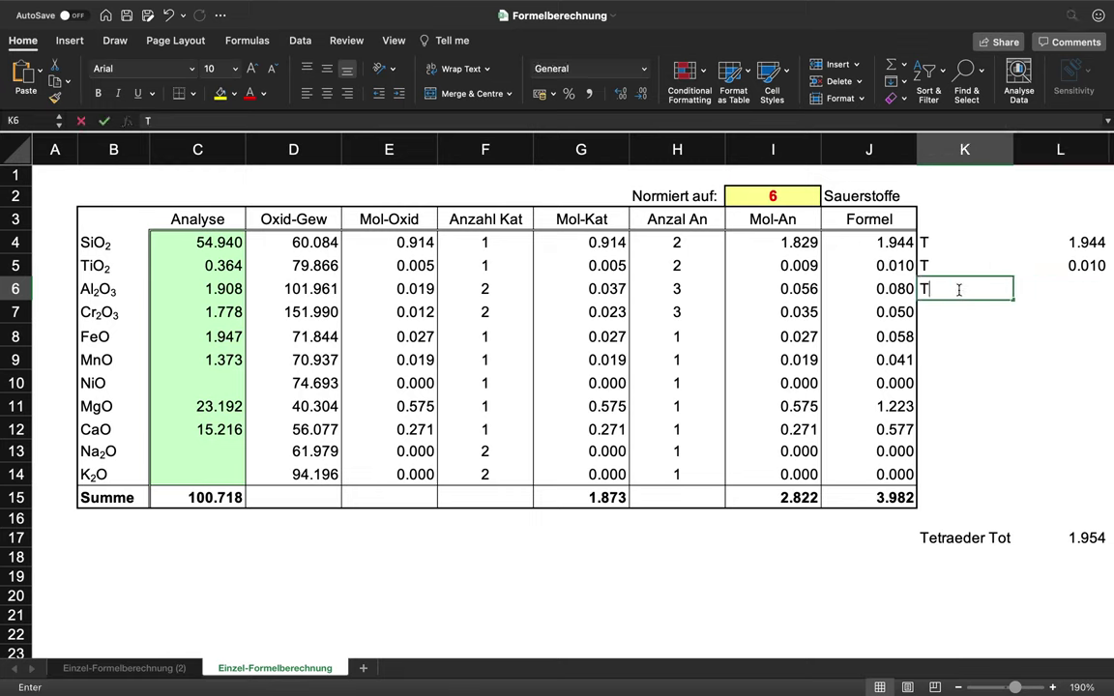
type("0.46")
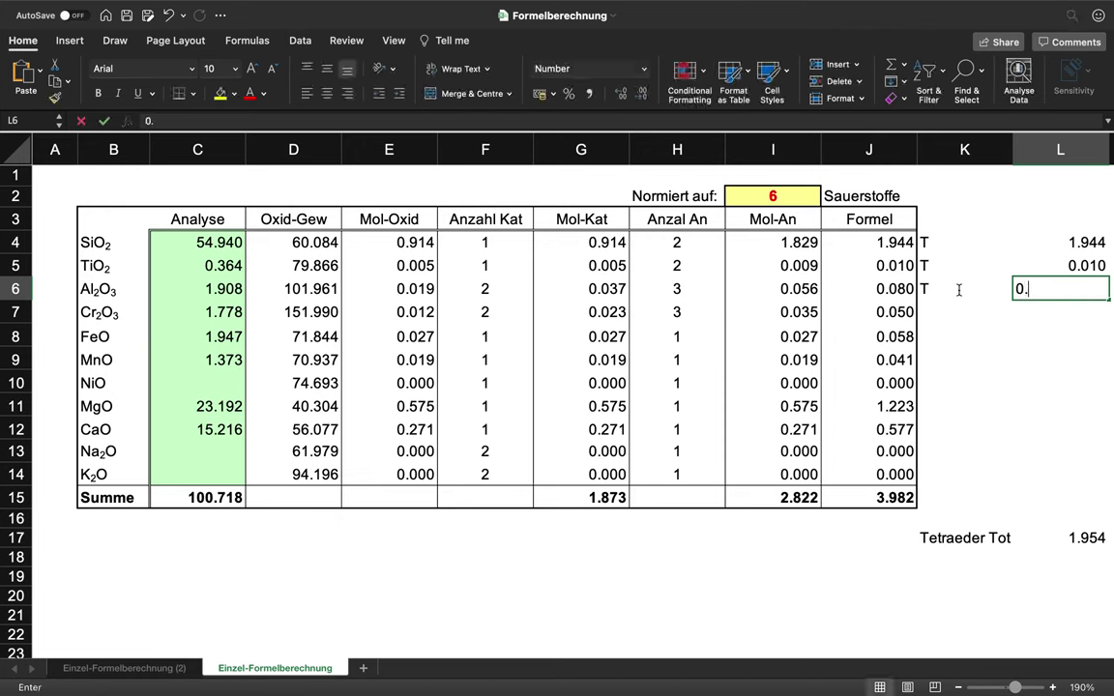
left_click(959, 295)
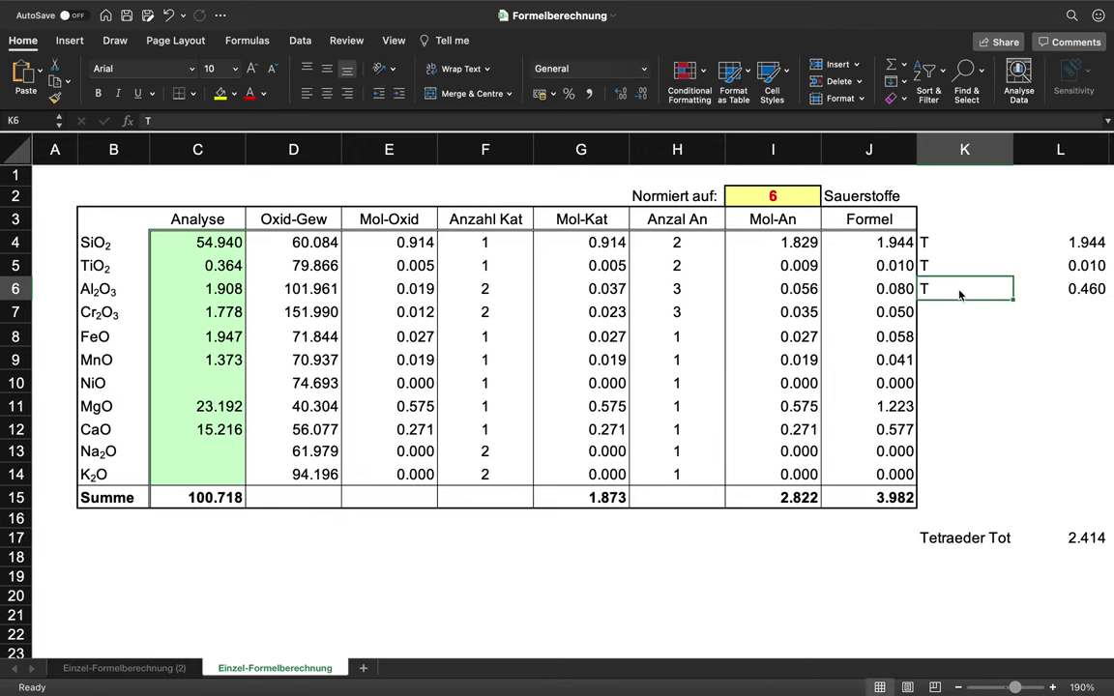
key("Right")
type(",")
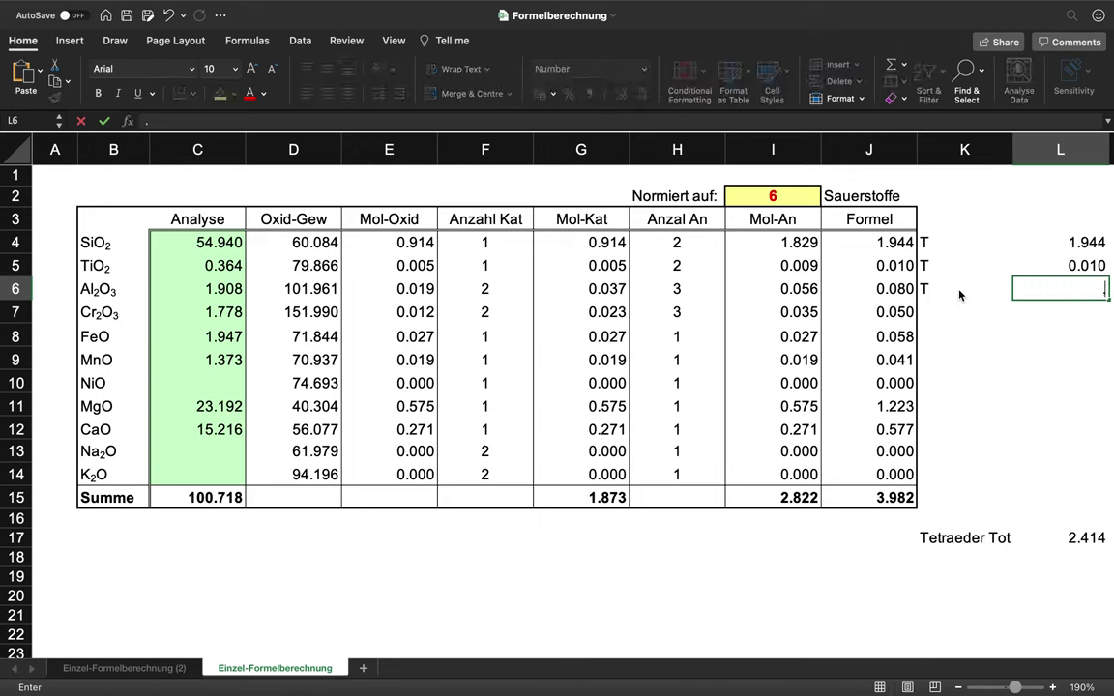
type("046")
key("Return")
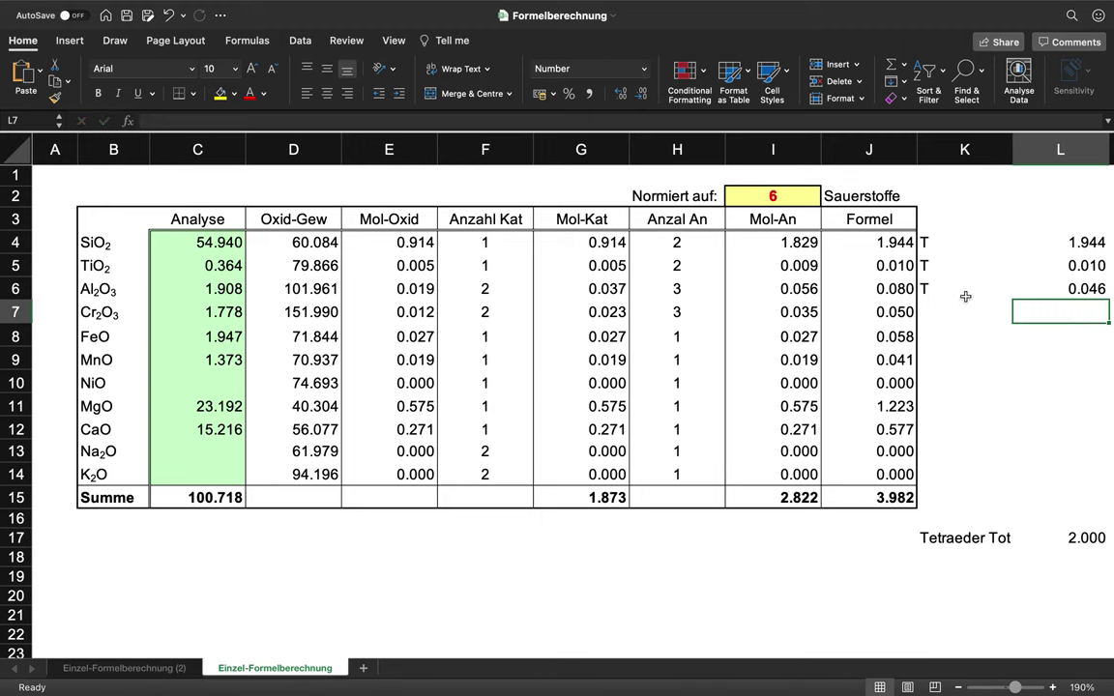
left_click_drag(931, 243, 1056, 289)
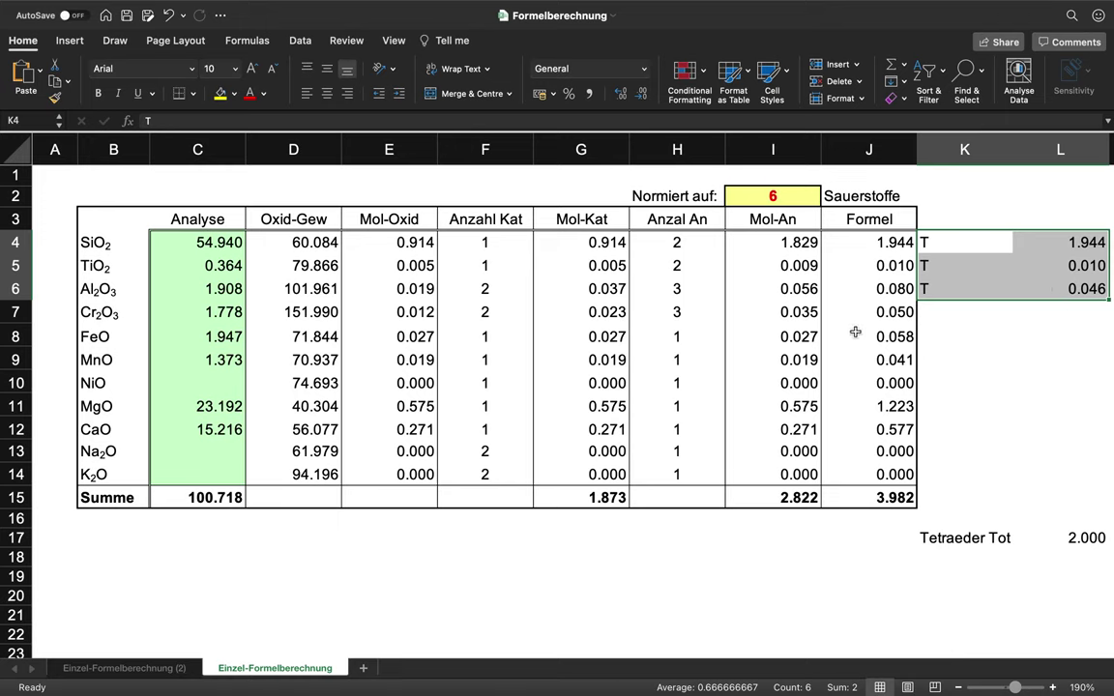
mouse_move(870, 288)
left_mouse_down()
mouse_move(874, 330)
mouse_move(877, 283)
left_mouse_up()
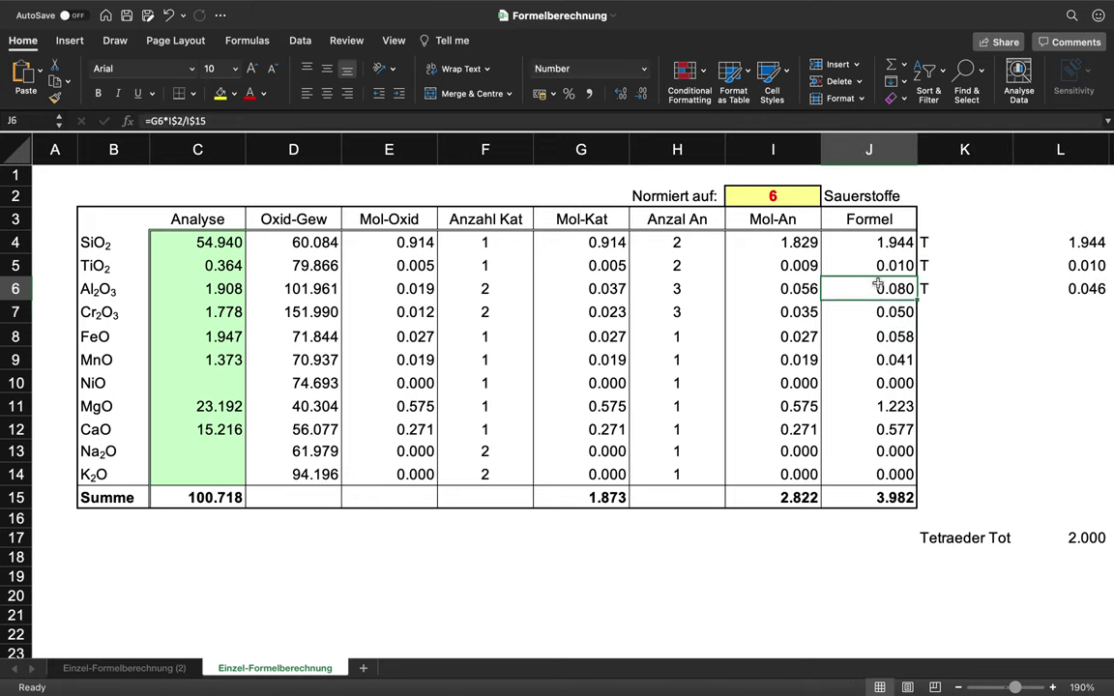
left_click(929, 309)
- Mark the remaining Al2O3 share as O in M6 and calculate it in N6 with the formula =J6-L6
scroll(1039, 307, "right", 3)
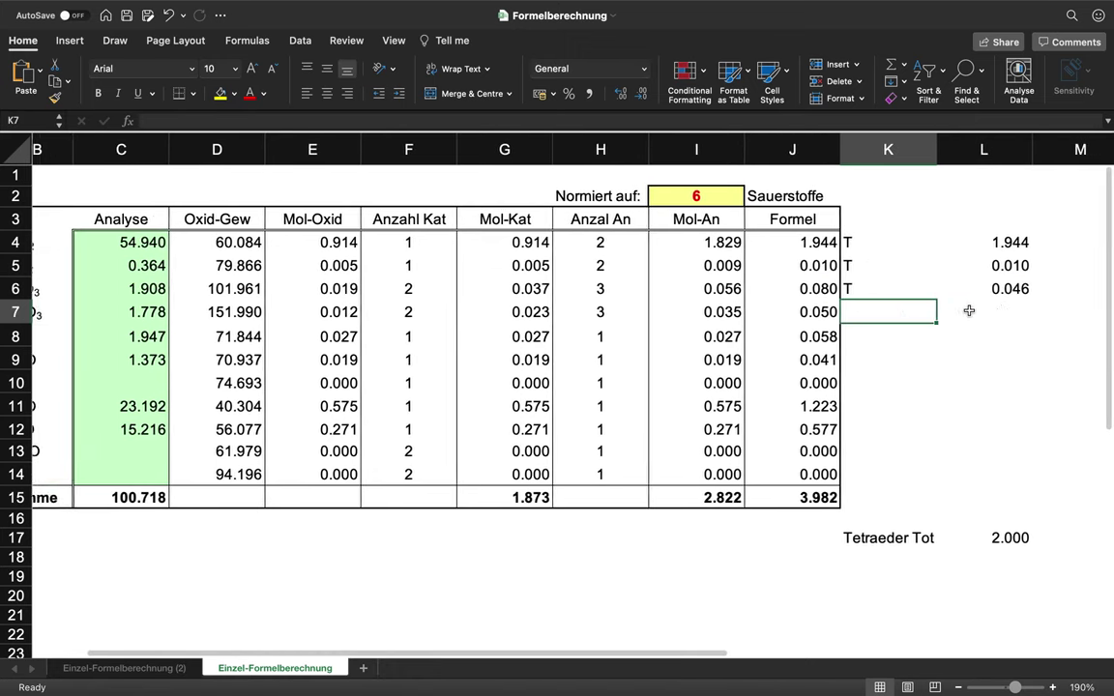
left_click(1012, 280)
type("O")
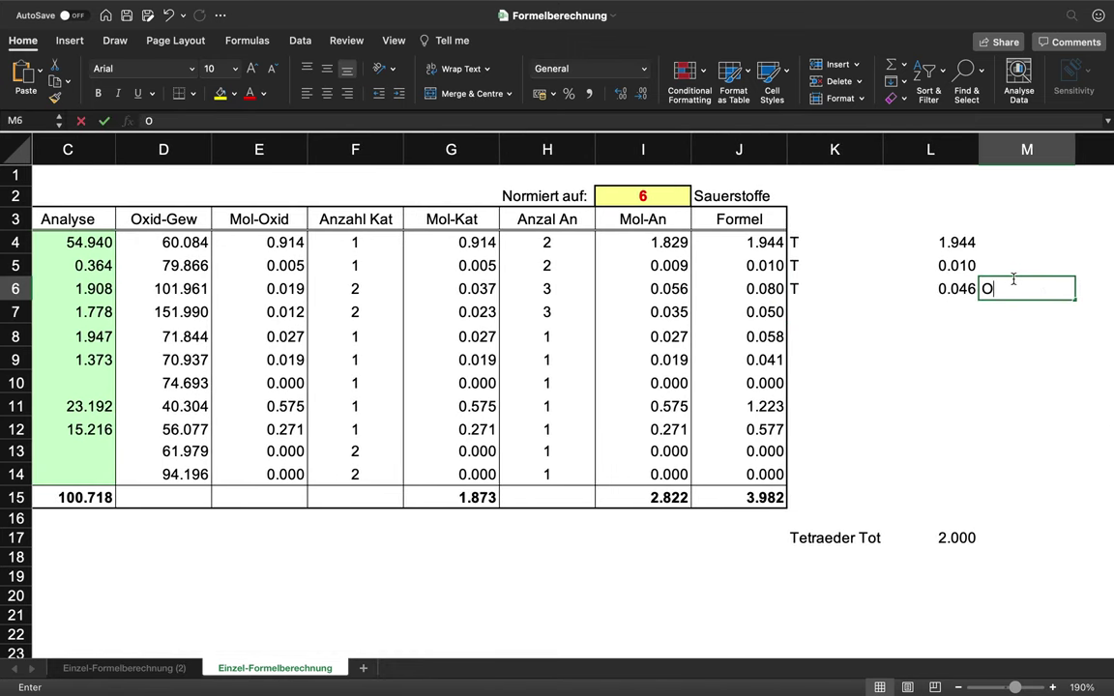
key("Tab")
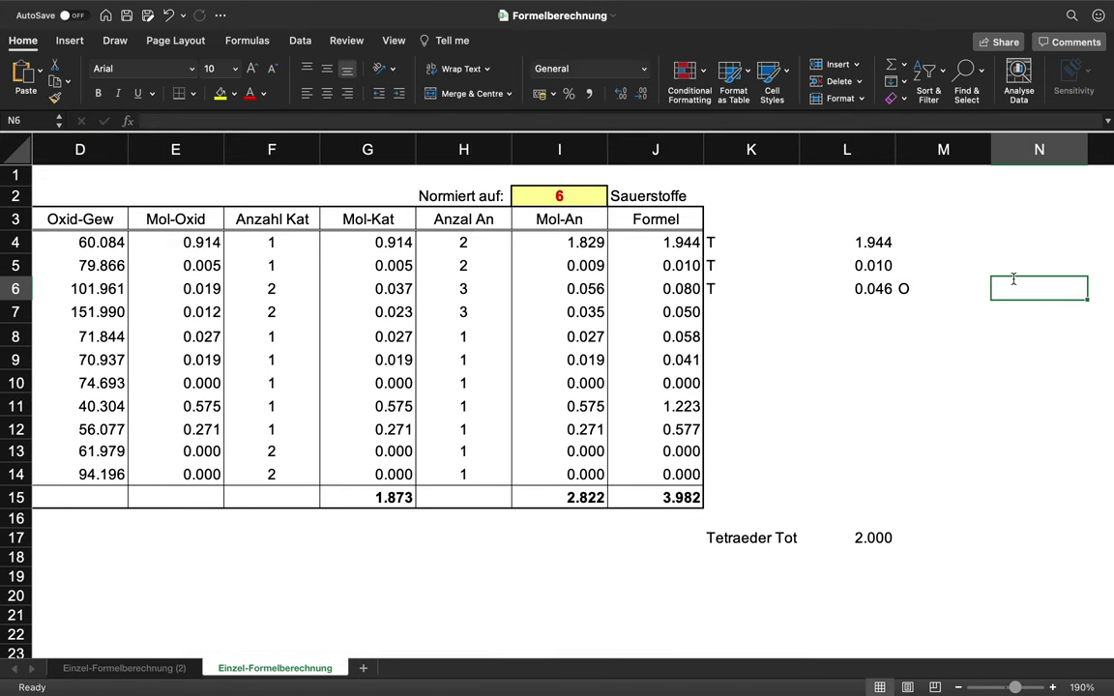
type("=")
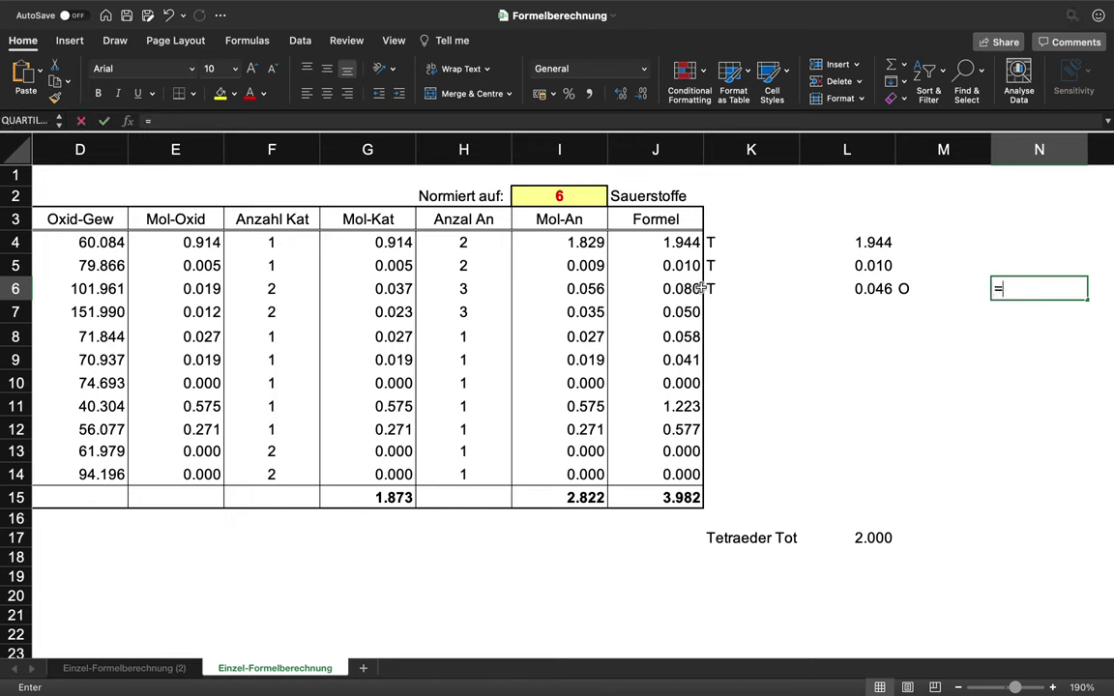
left_click(656, 287)
type("-")
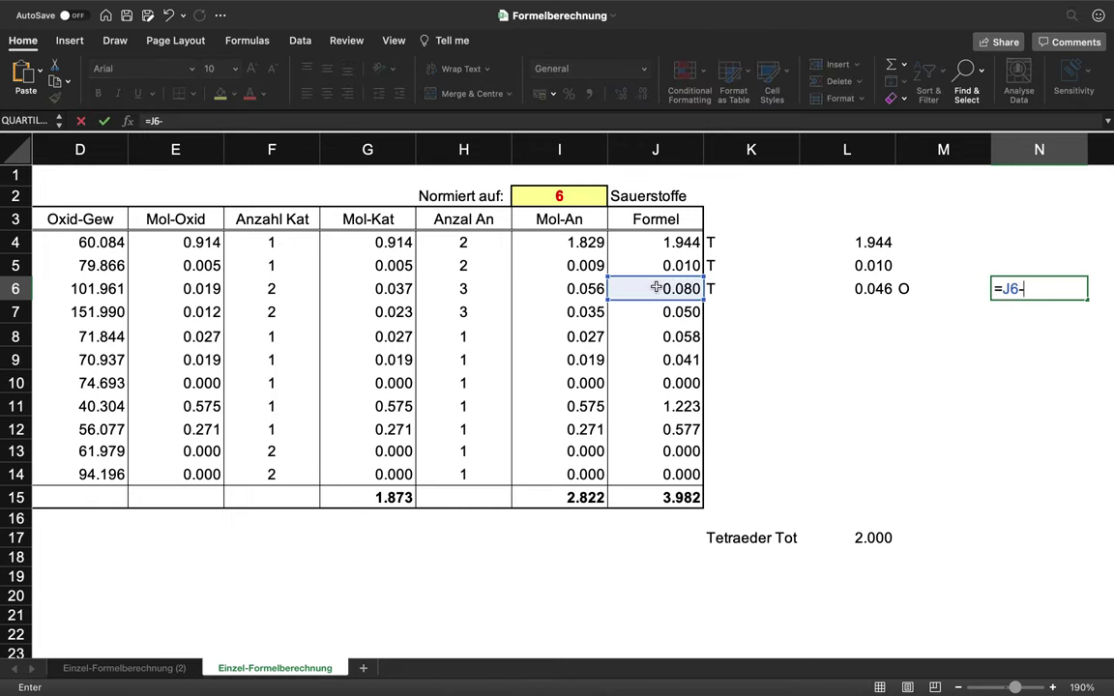
left_click(857, 290)
key("Return")
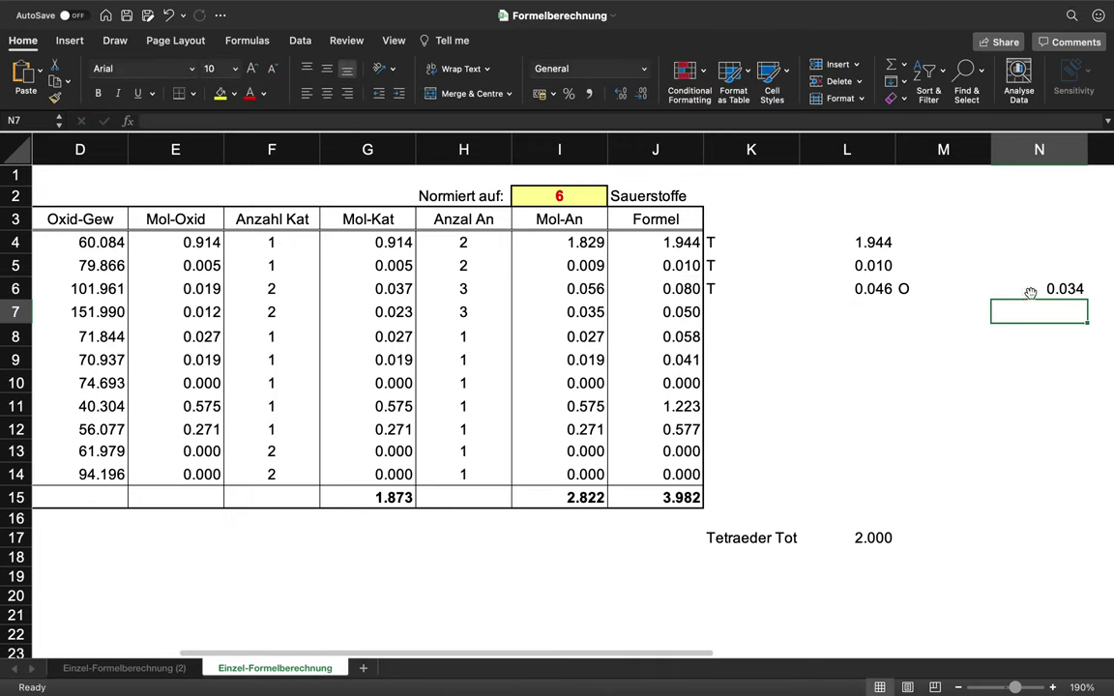
left_click(1029, 289)
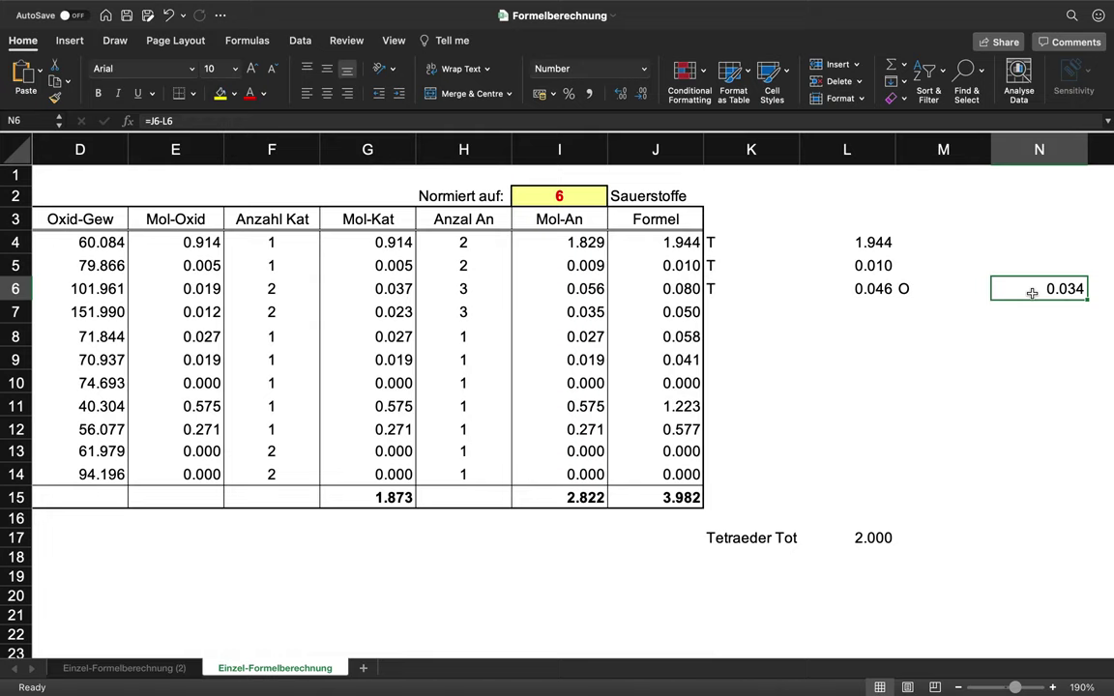
left_click(908, 308)
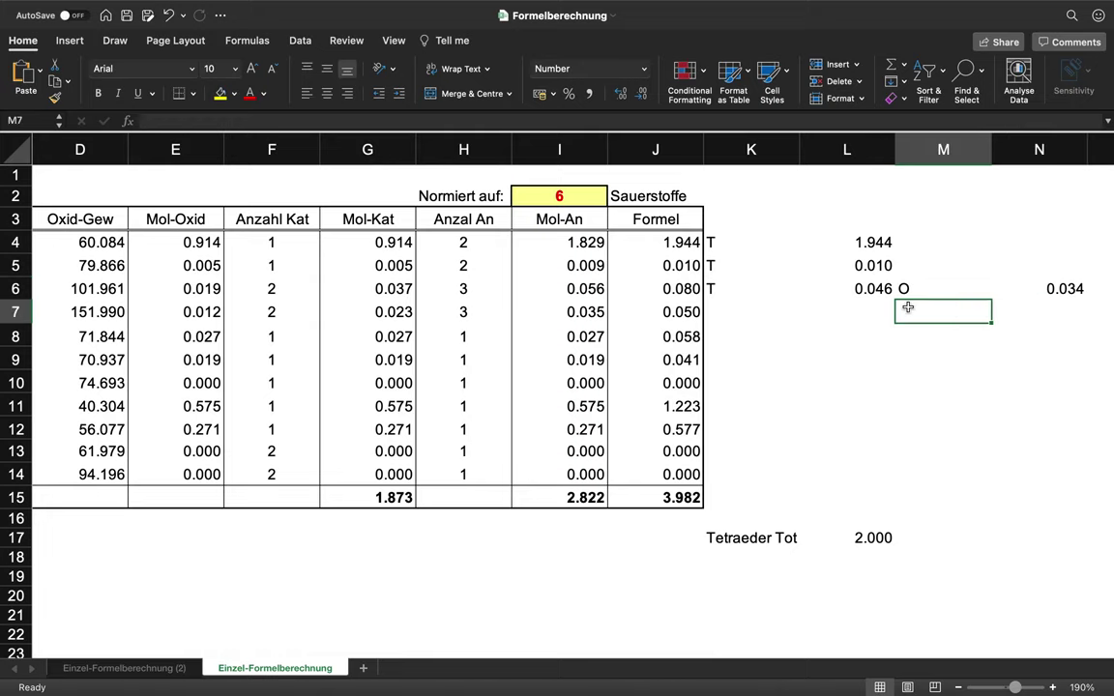
scroll(674, 331, "left", 3)
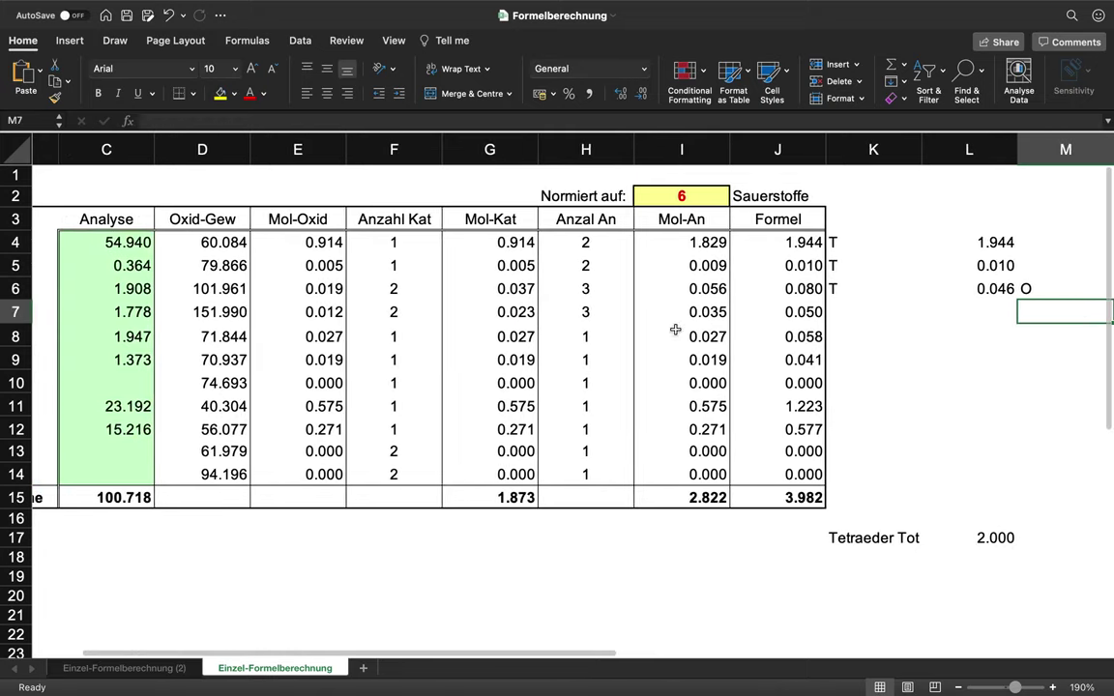
left_click_drag(807, 314, 775, 442)
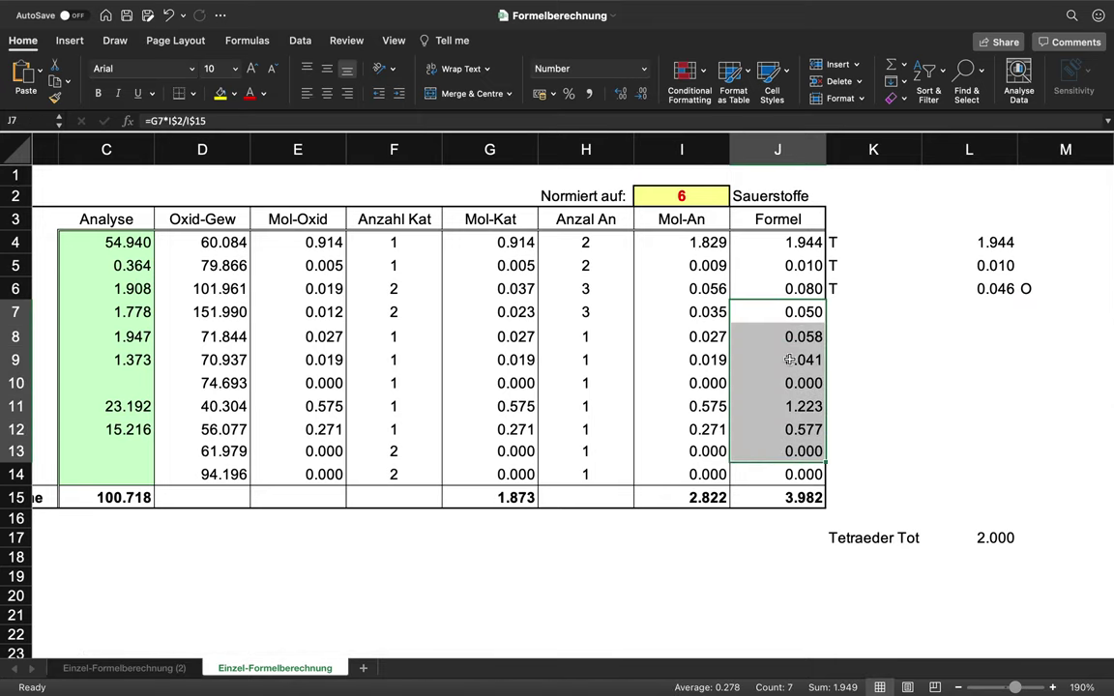
scroll(790, 359, "right", 5)
left_click_drag(606, 288, 832, 303)
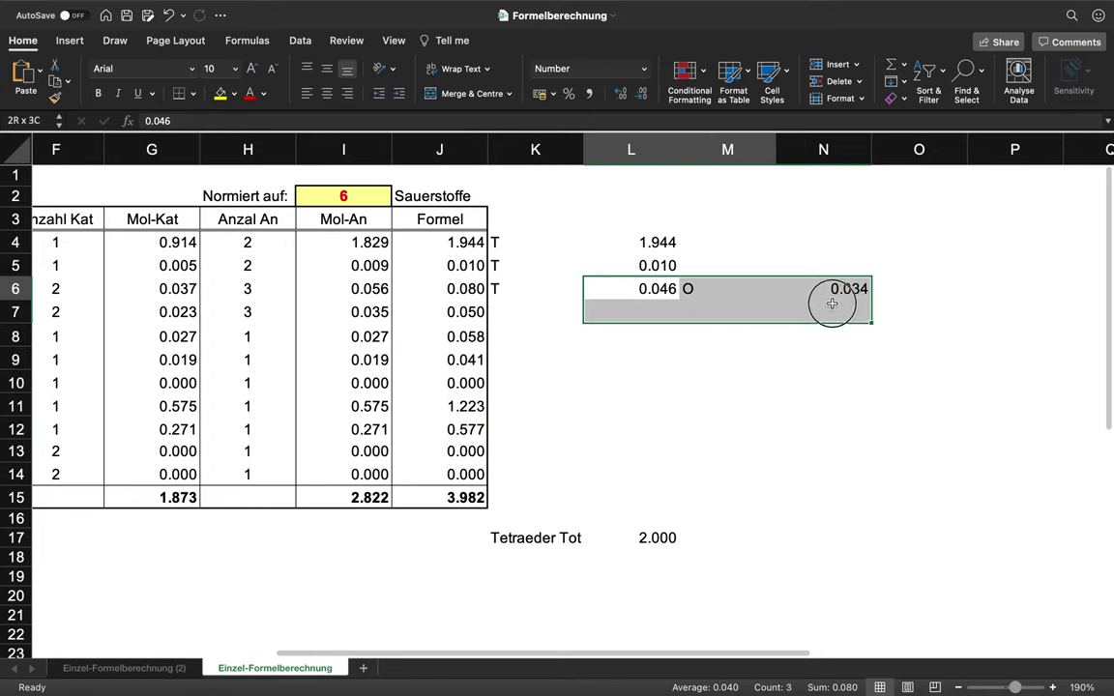
left_click(667, 265)
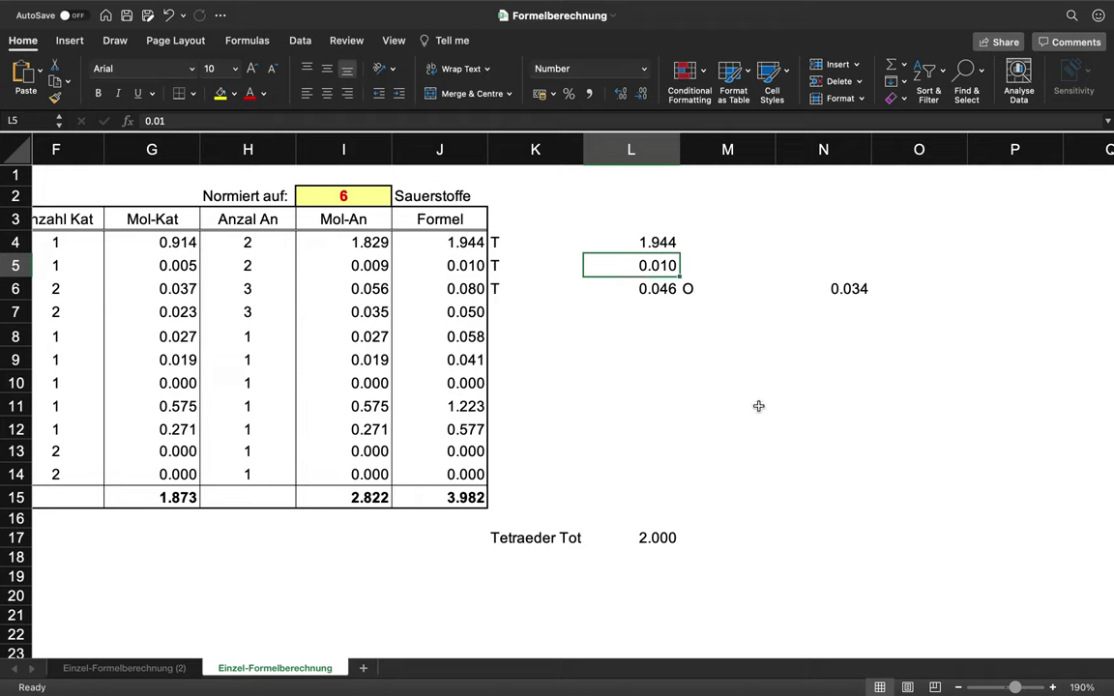
scroll(758, 406, "left", 5)
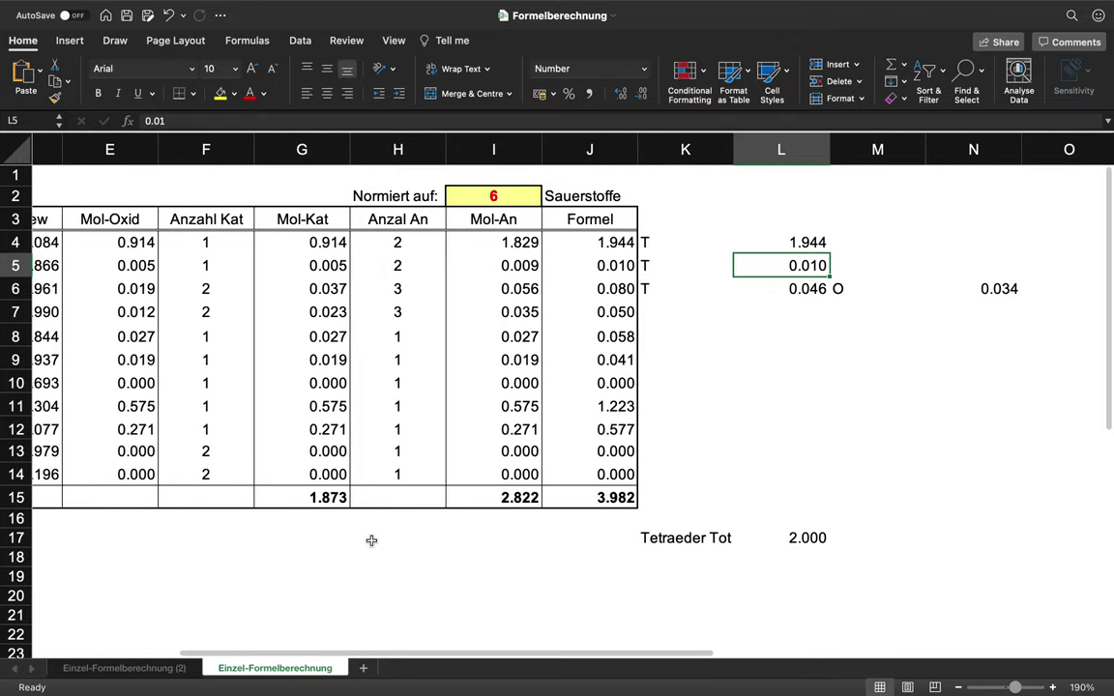
- Switch to the TURBeta4 - 30-5-2000.XLS workbook and review its oxide list and the cation values in the 31-anion evaluation
key("ctrl+Right")
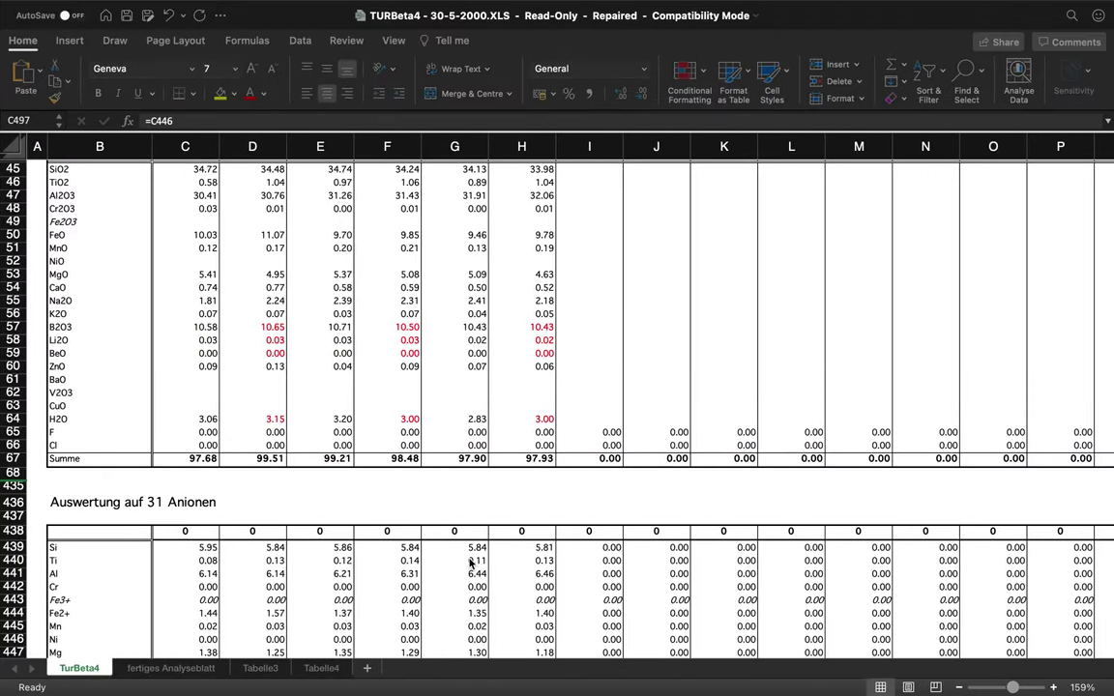
left_click(113, 175)
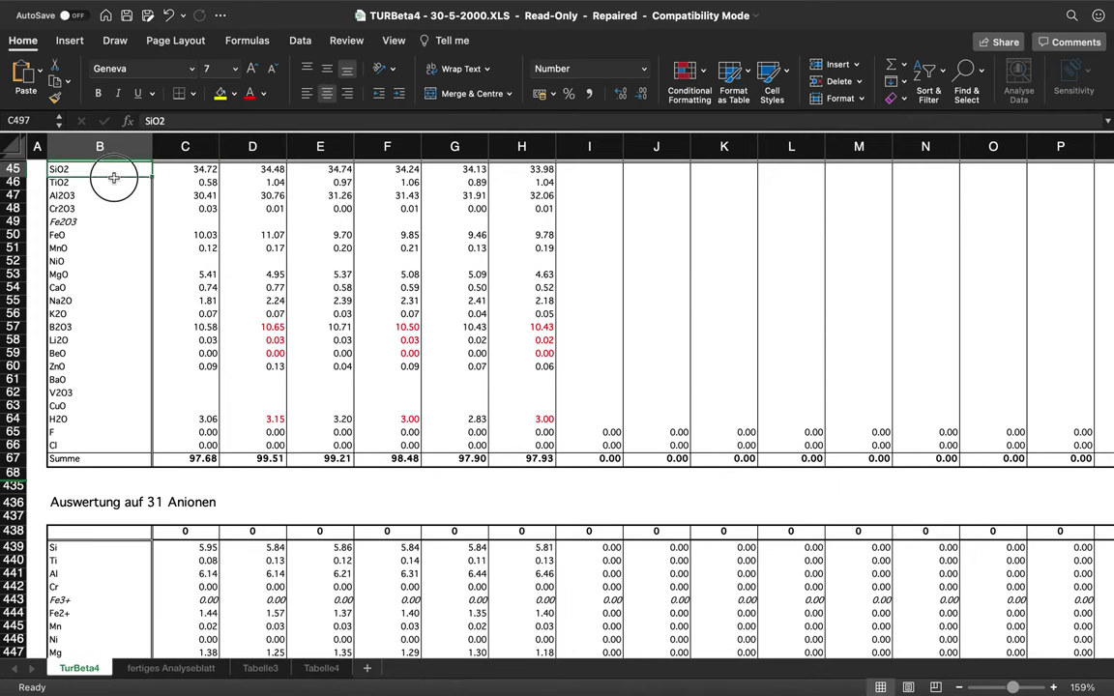
left_click_drag(113, 175, 98, 424)
scroll(97, 425, "down", 5)
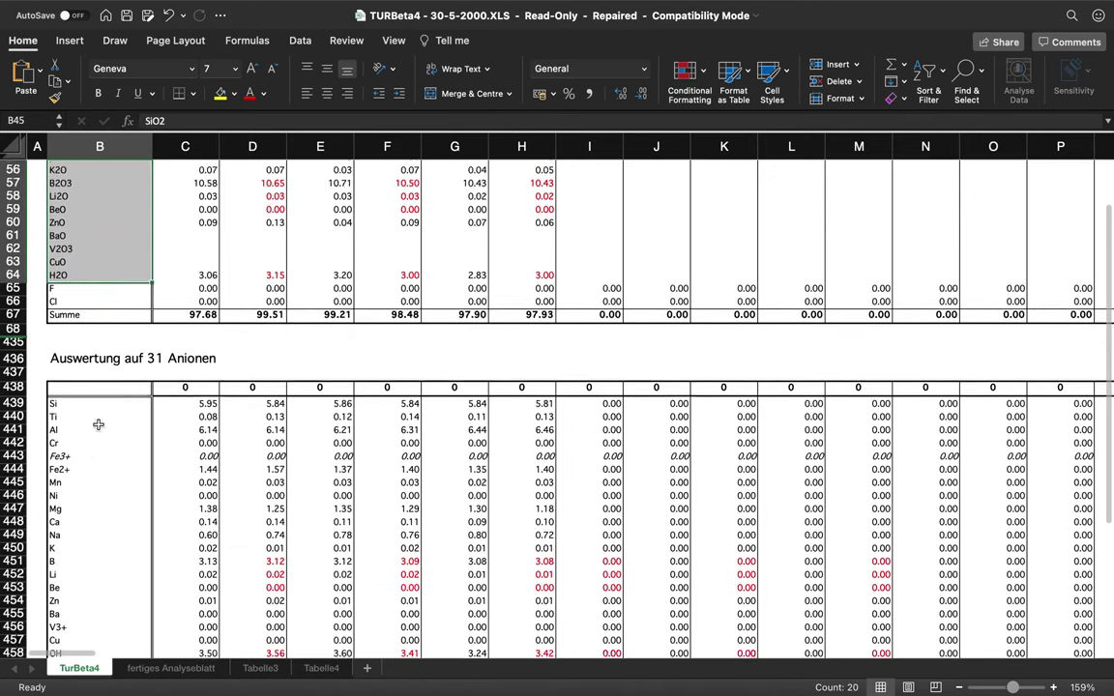
scroll(98, 425, "down", 2)
left_click_drag(184, 348, 193, 532)
- Examine the T-Platz formulas in column C of Platzverteilungs-Modell No. 1, covering missing Si, Si (T), Al (T) and the site sum
scroll(193, 538, "down", 10)
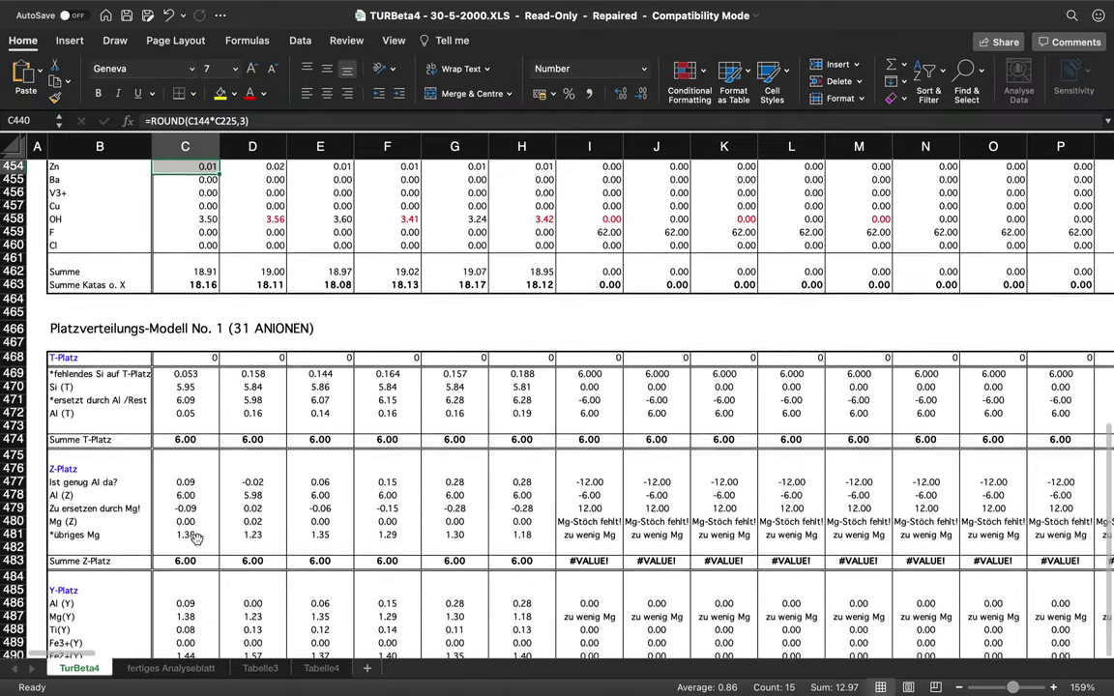
scroll(193, 537, "down", 4)
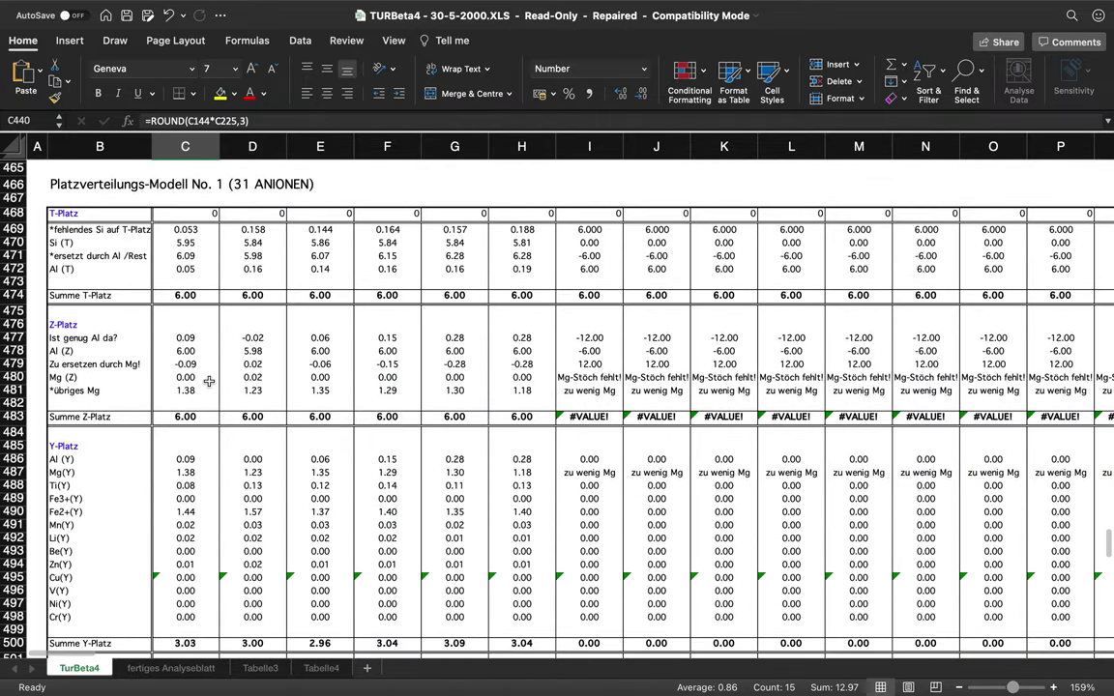
left_click(187, 231)
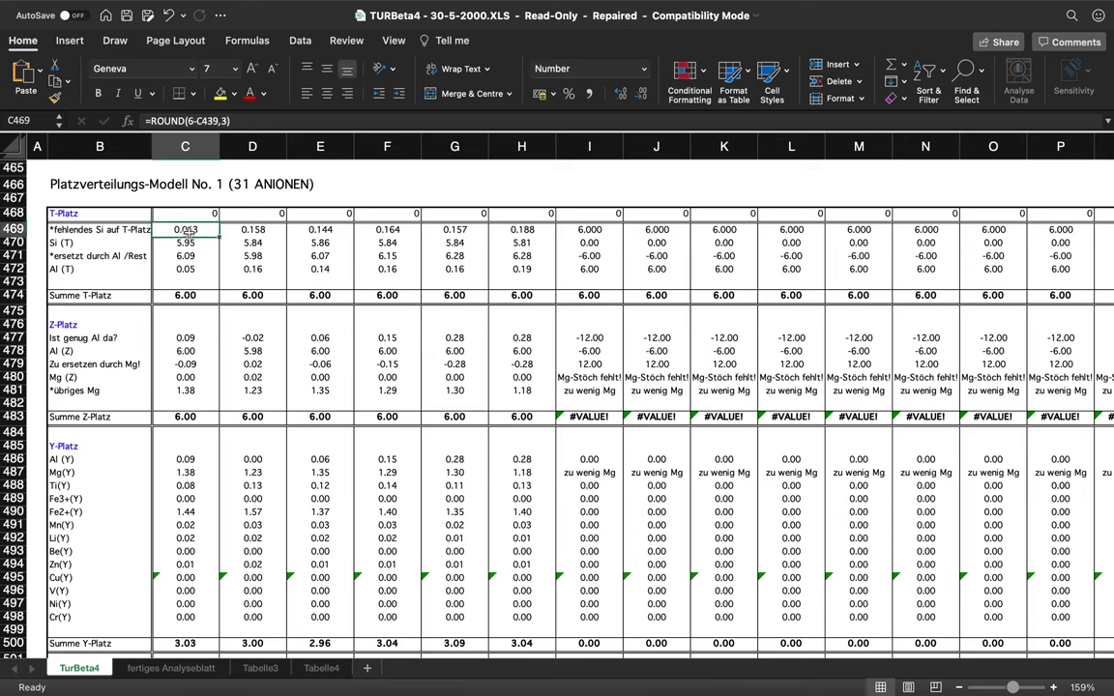
left_click(193, 246)
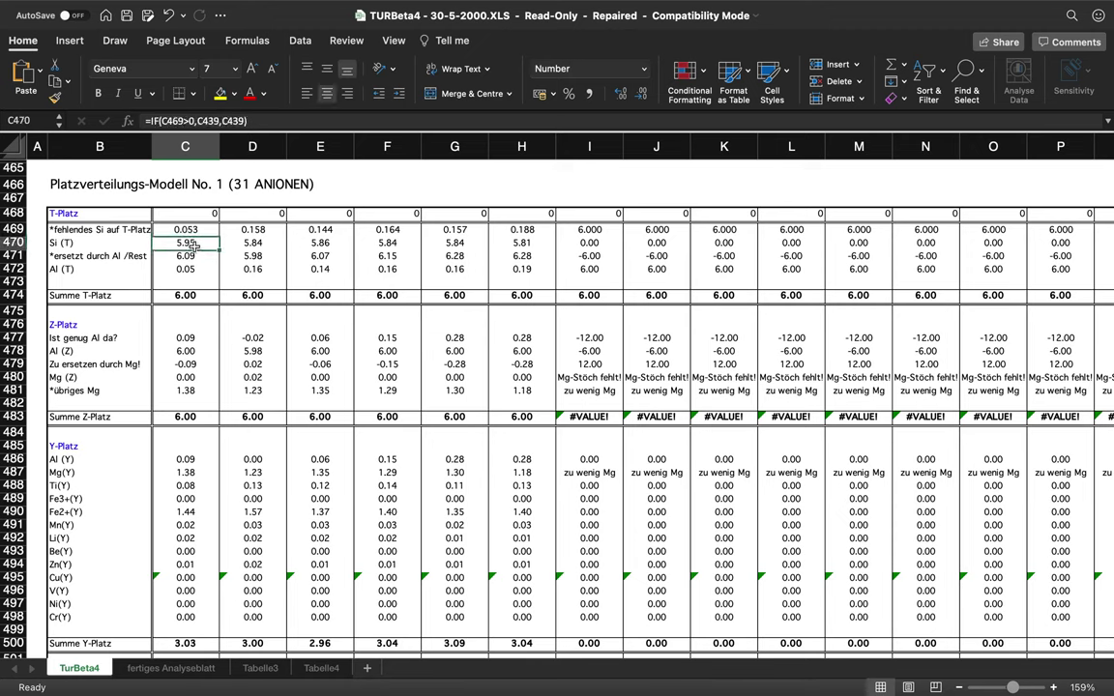
left_click(184, 295)
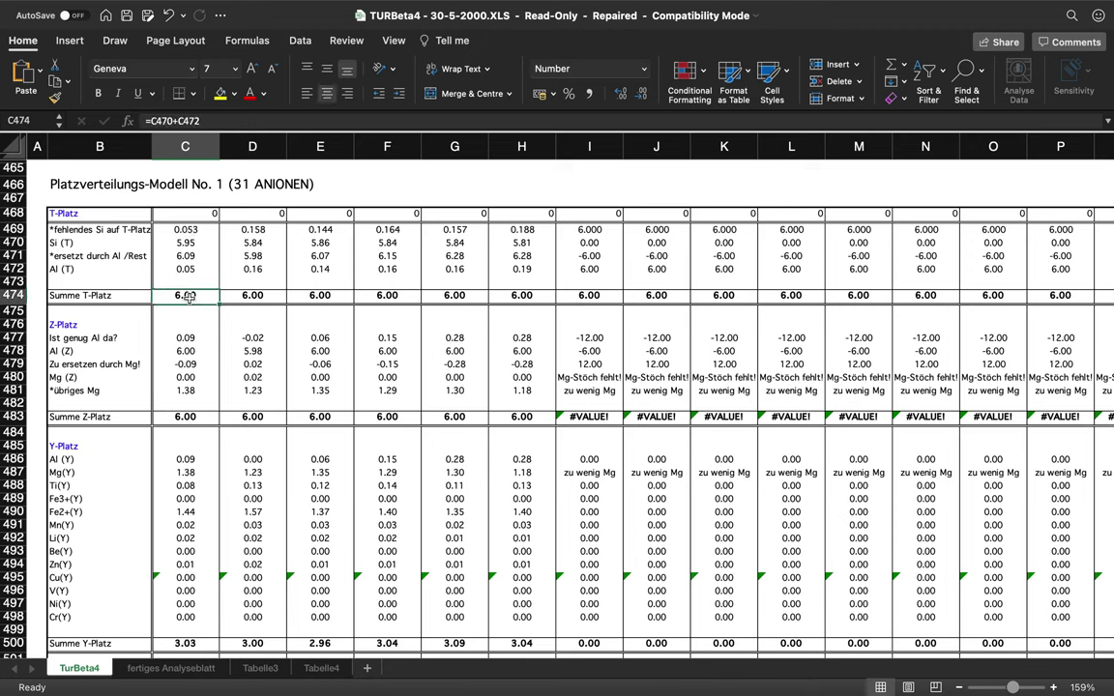
left_click(183, 243)
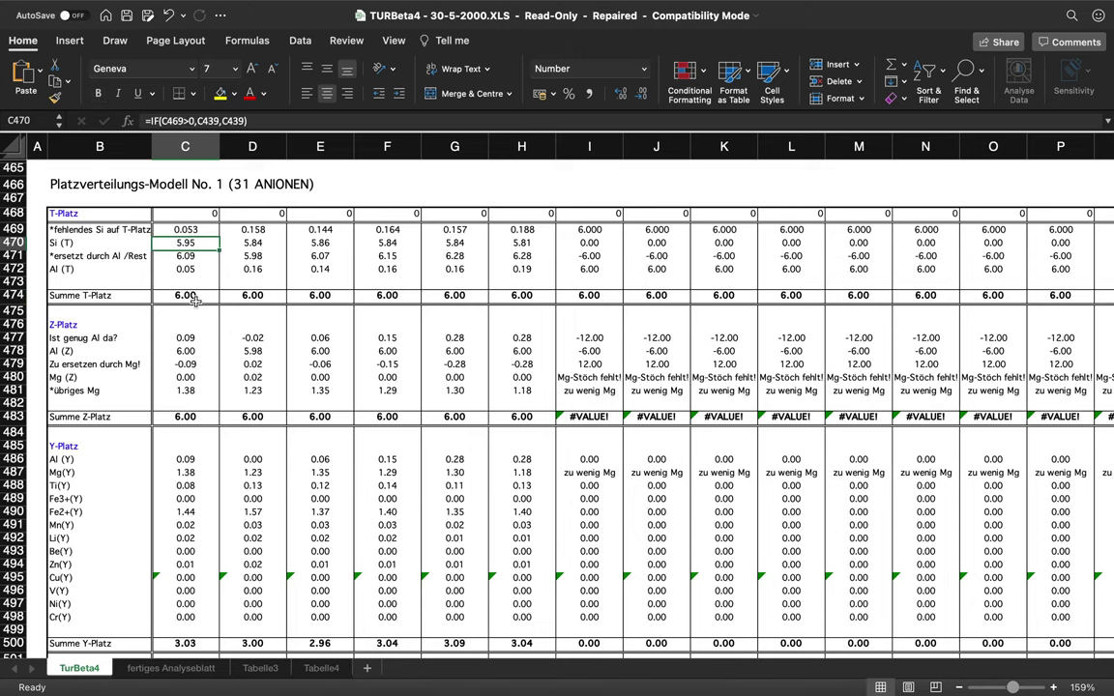
left_click(190, 271)
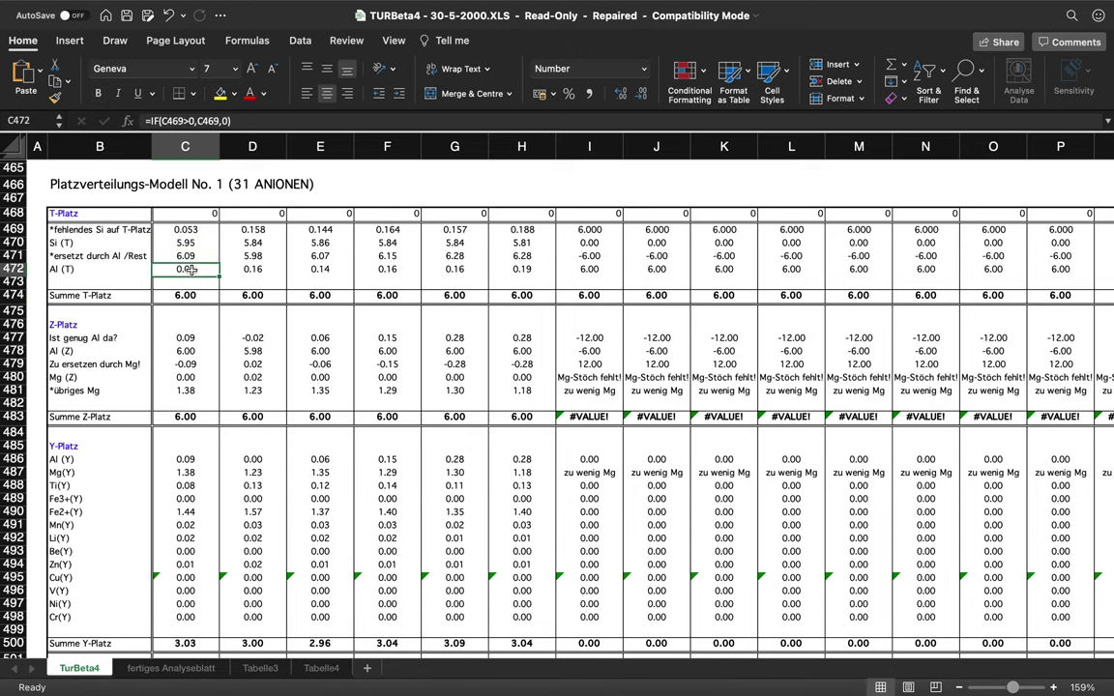
- Examine how the Z-Platz formulas in columns C and D assign Al and replace missing Al with Mg, including the Al (Y) remainder
scroll(169, 295, "down", 2)
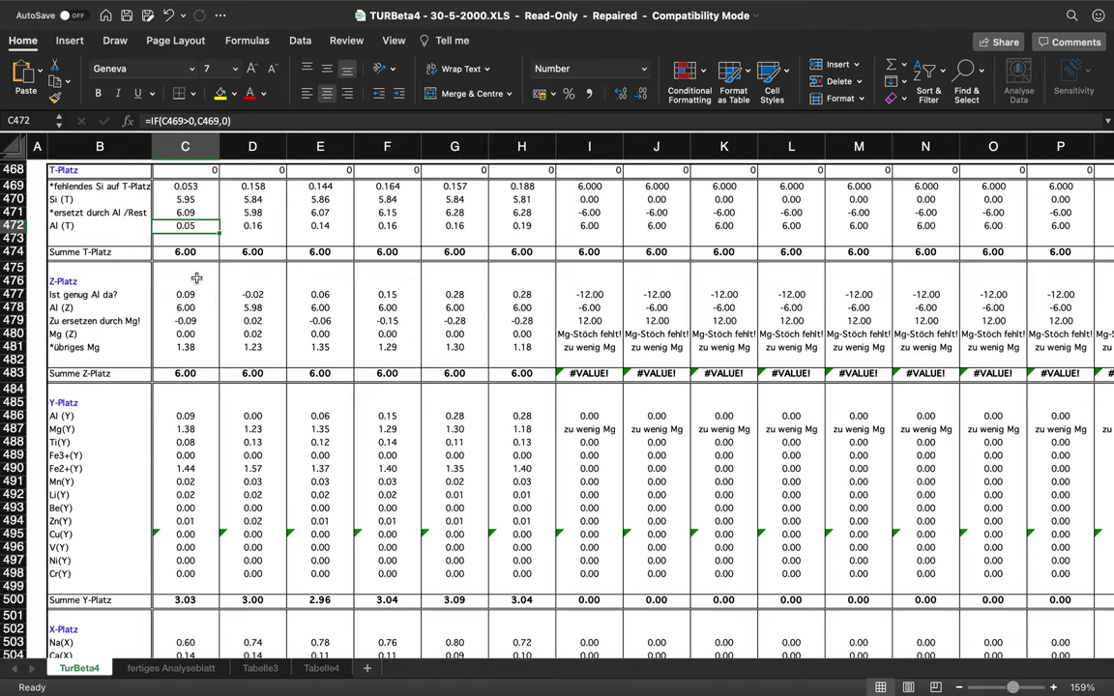
left_click(193, 307)
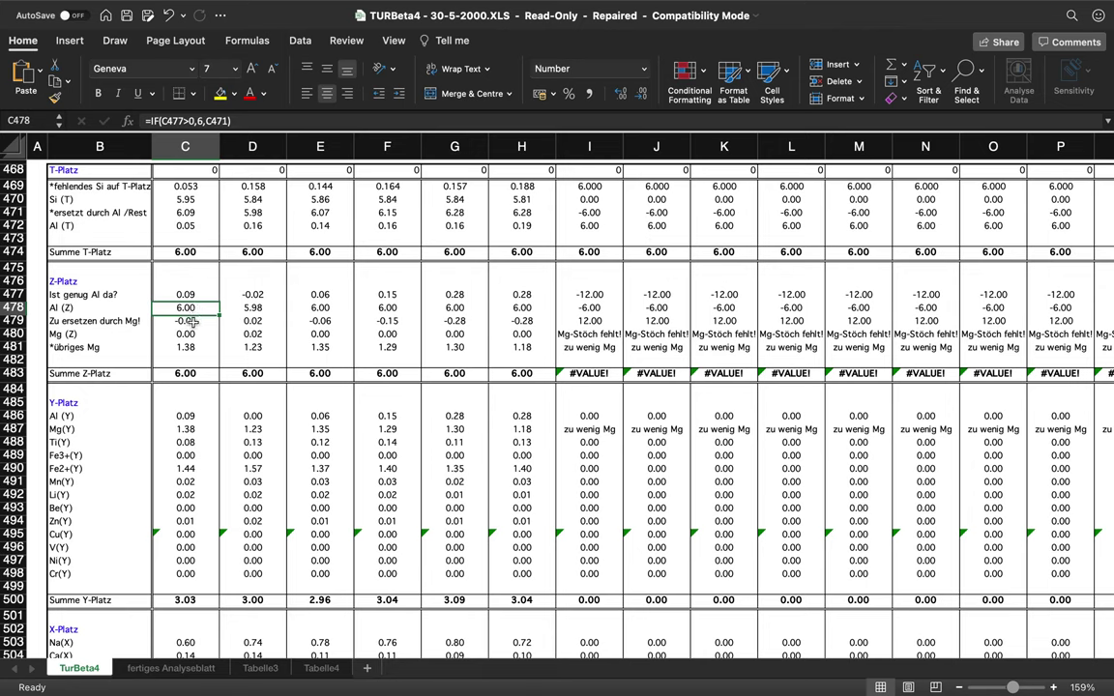
left_click(192, 324)
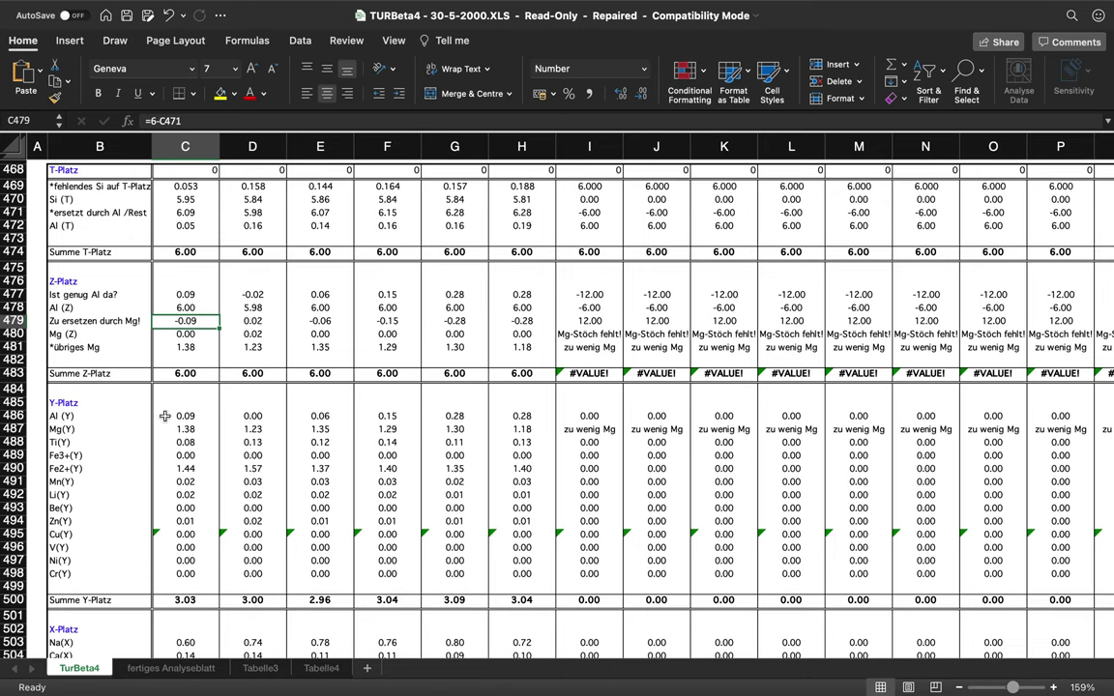
left_click(178, 415)
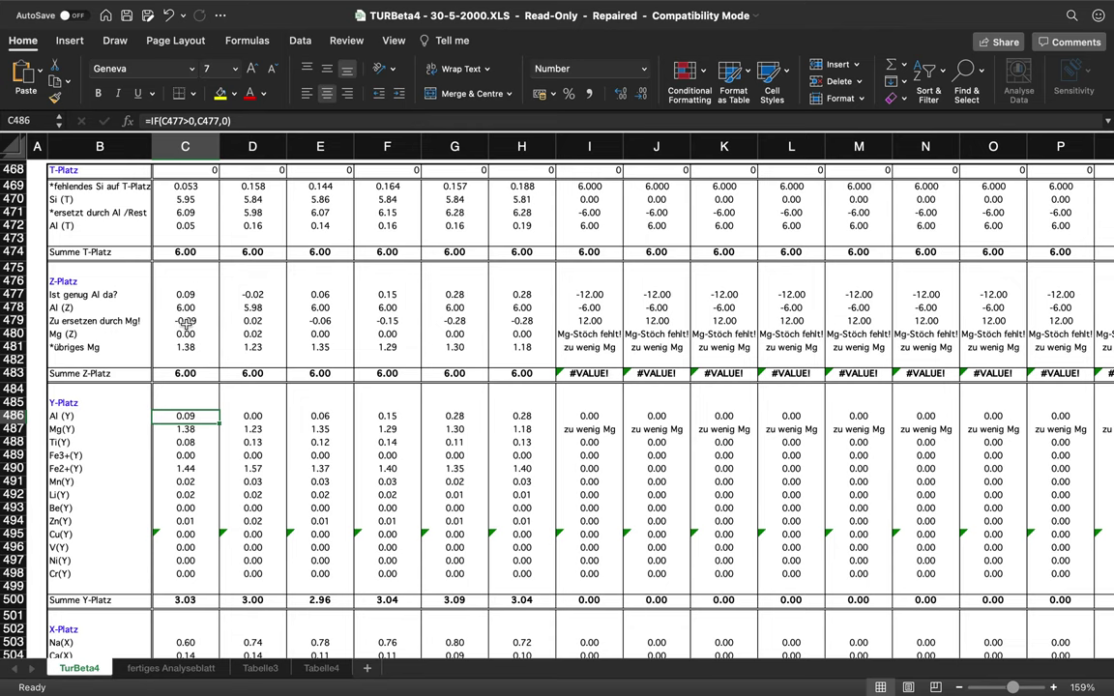
left_click(185, 320)
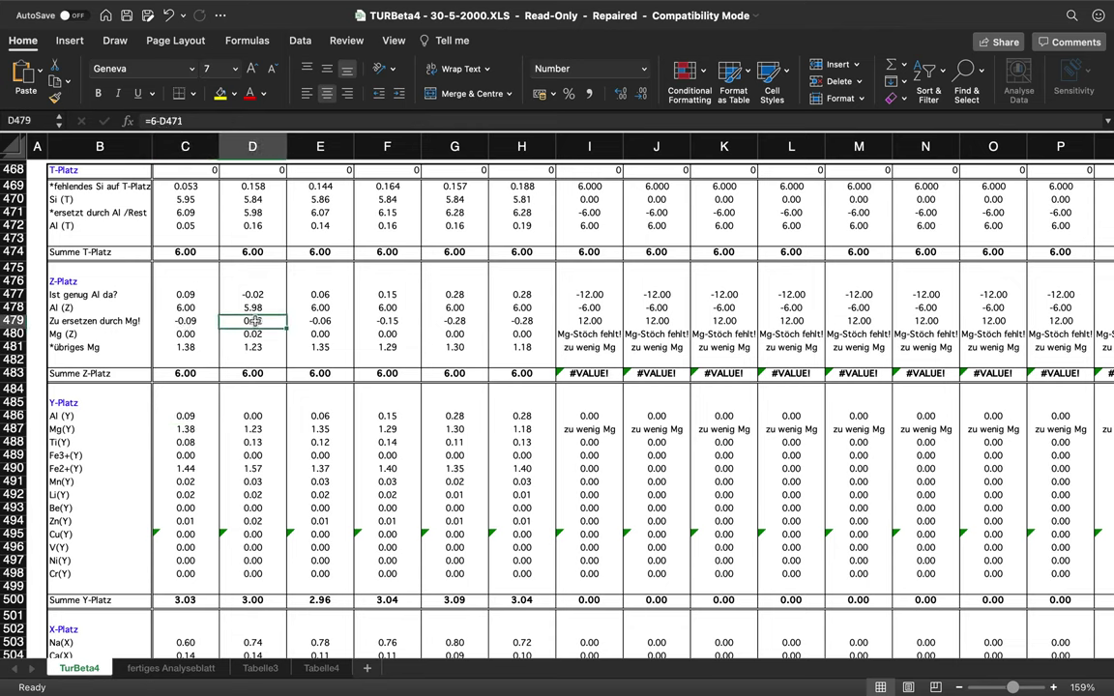
key("Down")
key("Right")
left_click(254, 307)
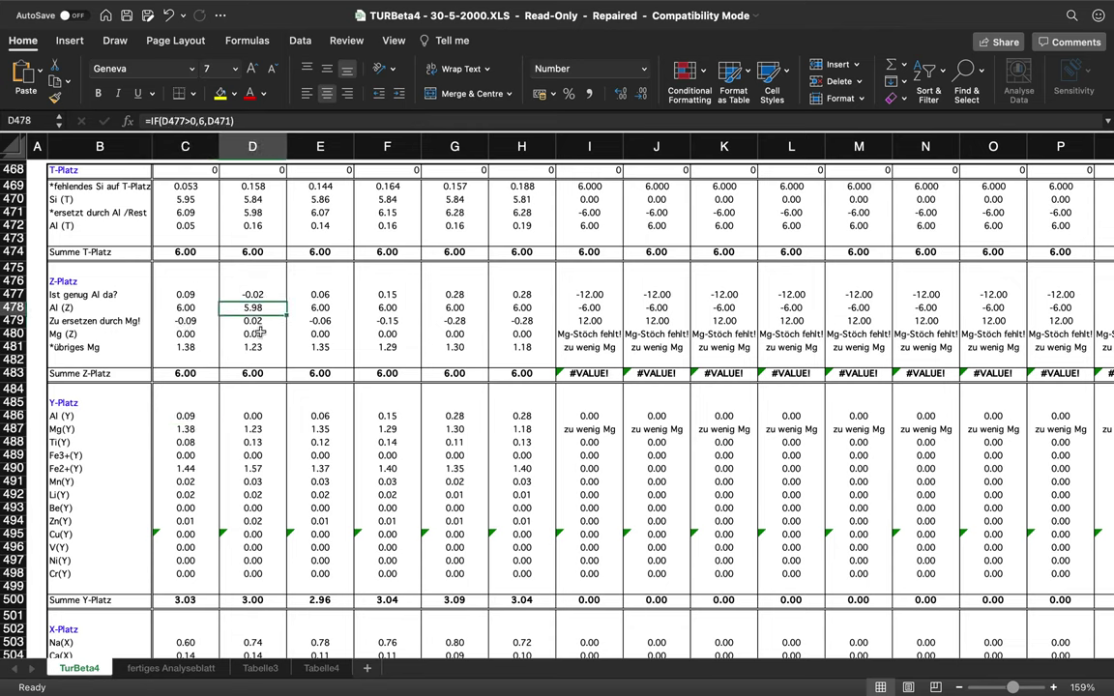
left_click(259, 336)
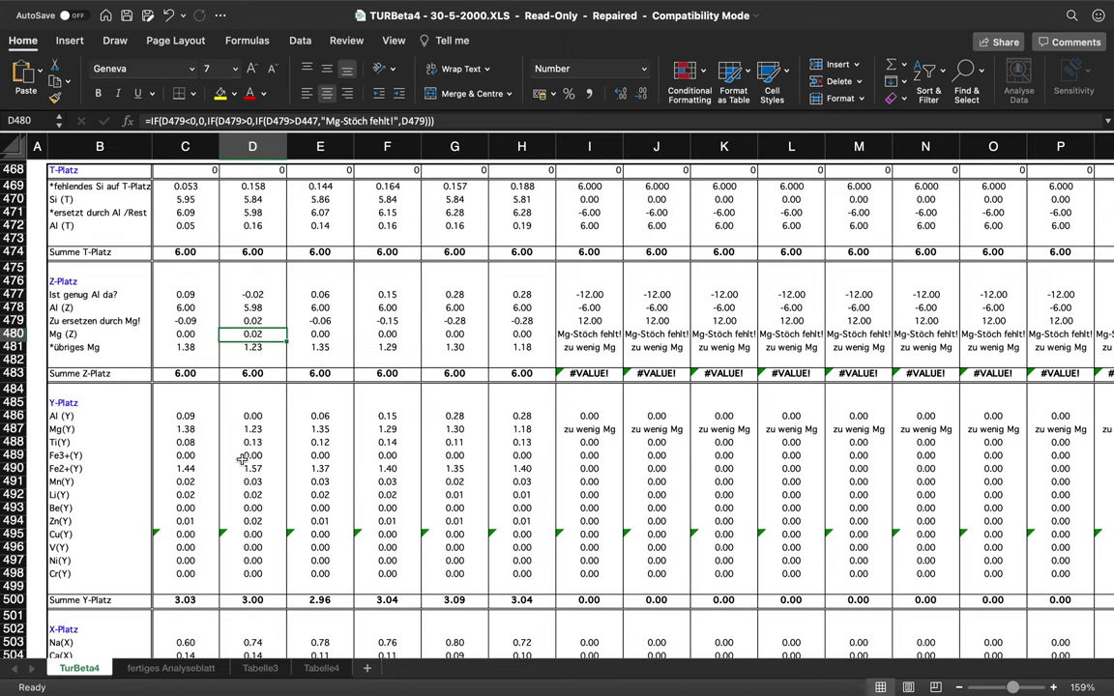
- Review the Y-Platz and X-Platz allocations, and return to the 31-anion evaluation to select the cation values in C440:C456
scroll(242, 460, "down", 3)
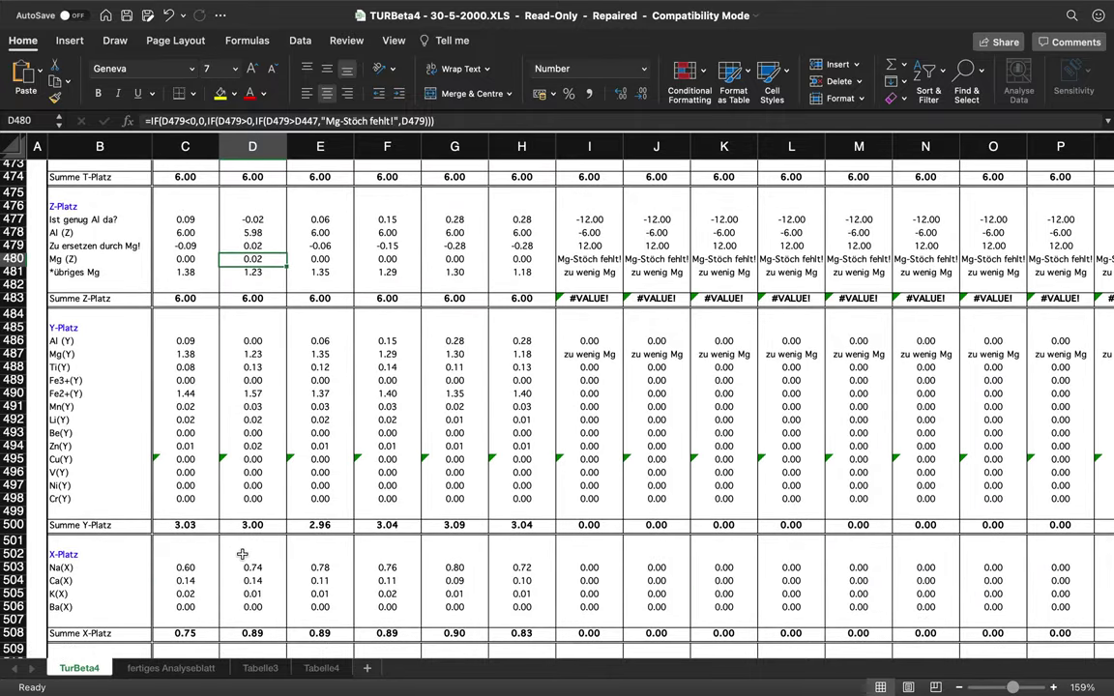
scroll(242, 554, "down", 3)
scroll(242, 555, "up", 5)
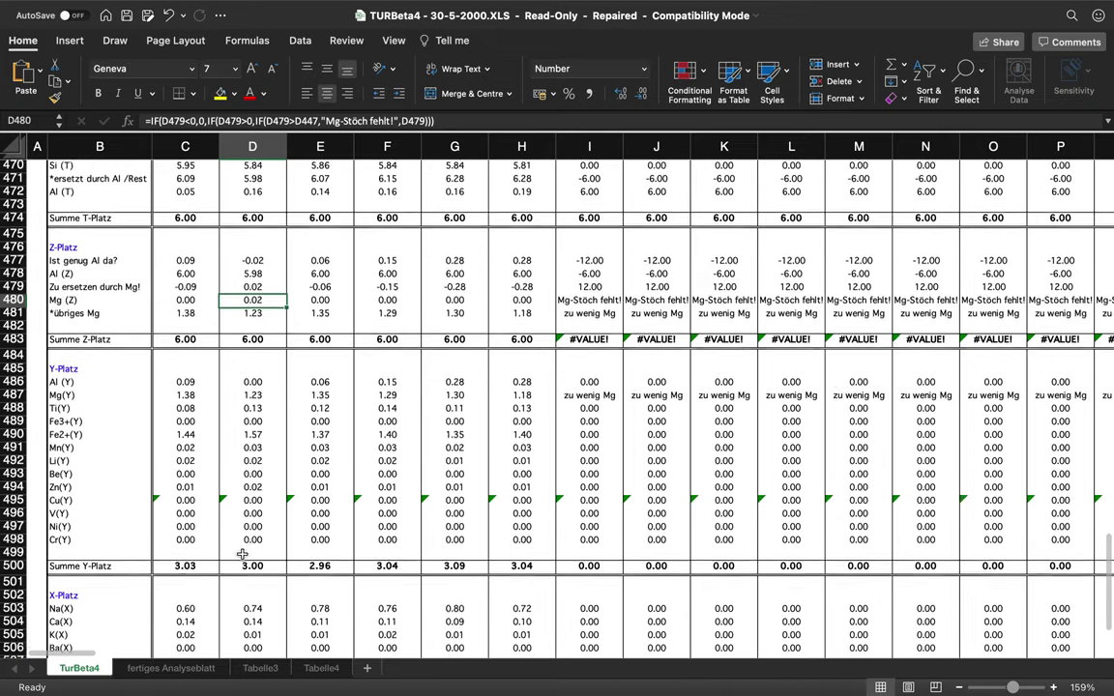
scroll(242, 554, "up", 1)
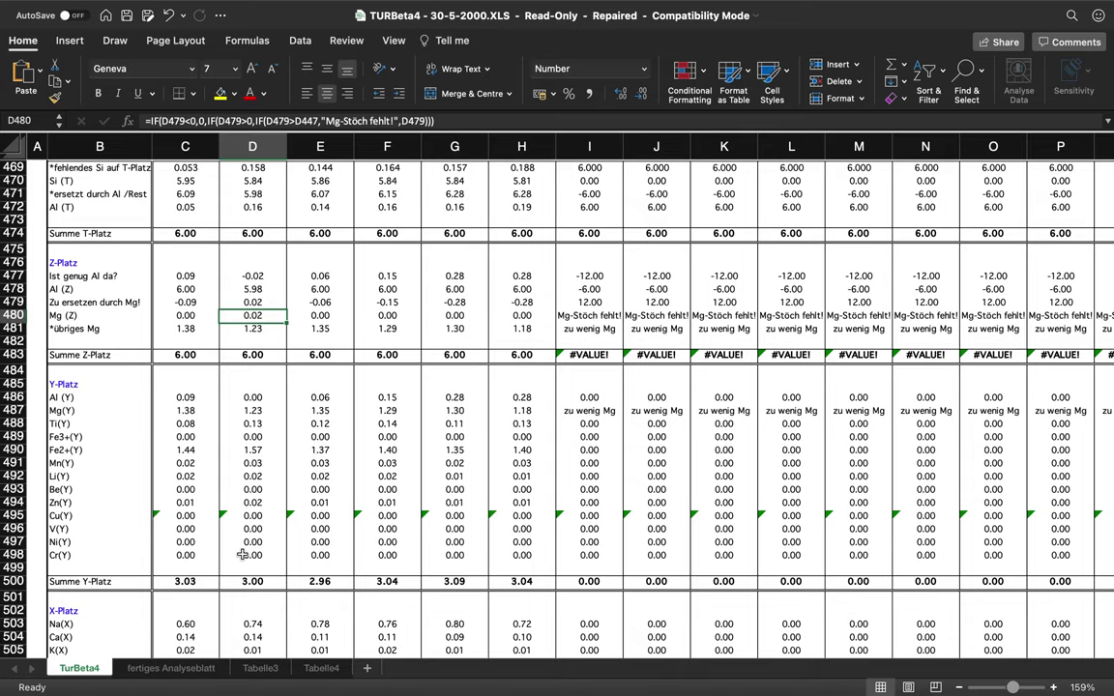
scroll(242, 554, "up", 15)
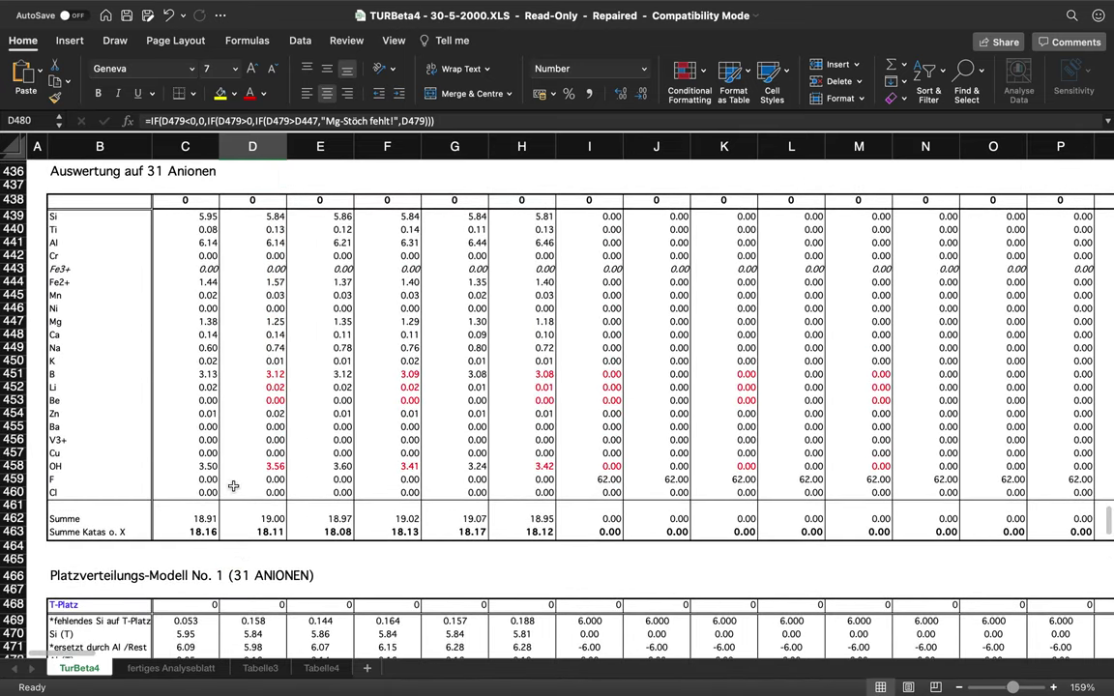
left_click_drag(189, 229, 203, 441)
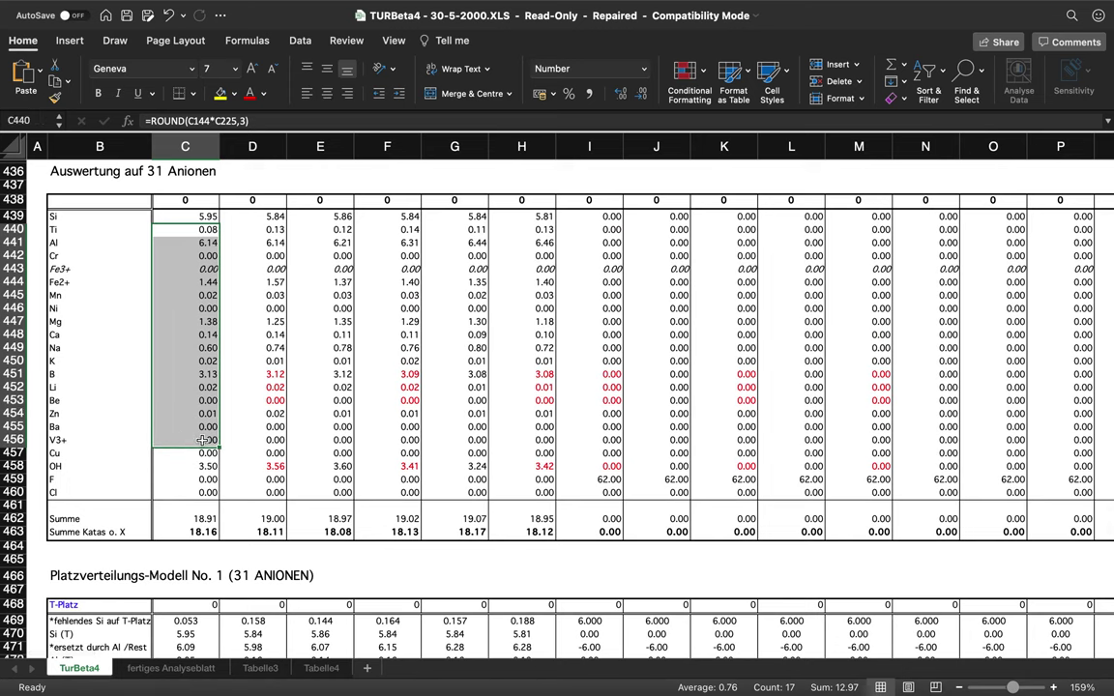
- Switch back to the Formelberechnung workbook and select the Mol-An values in I4:I10
key("ctrl+Left")
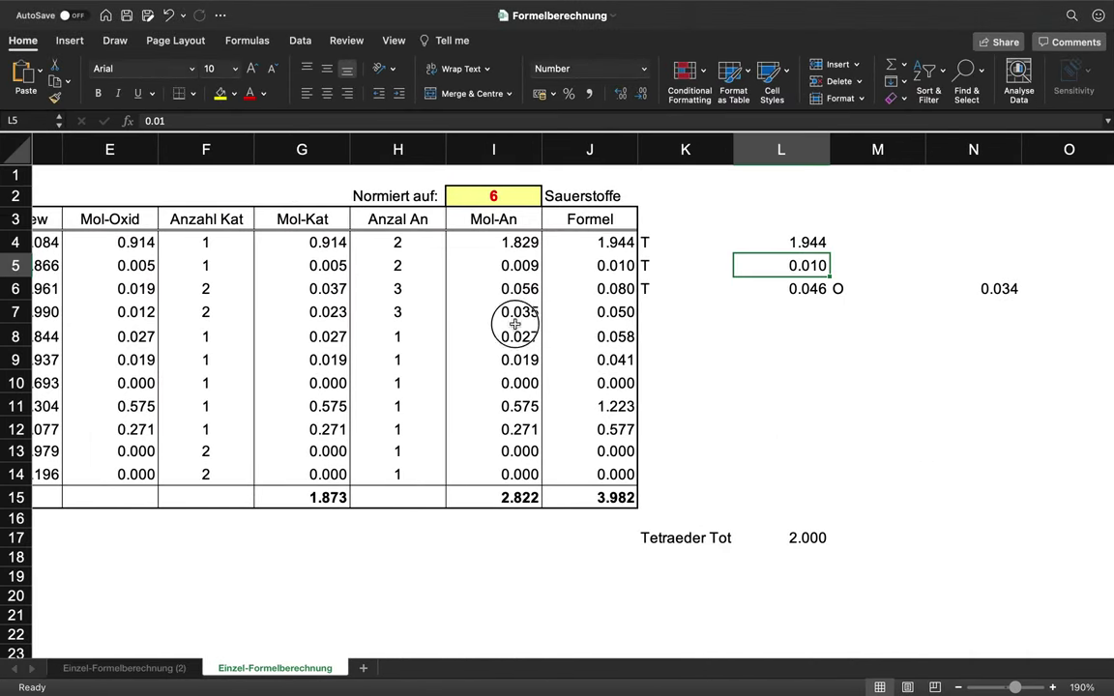
left_click_drag(512, 242, 512, 383)
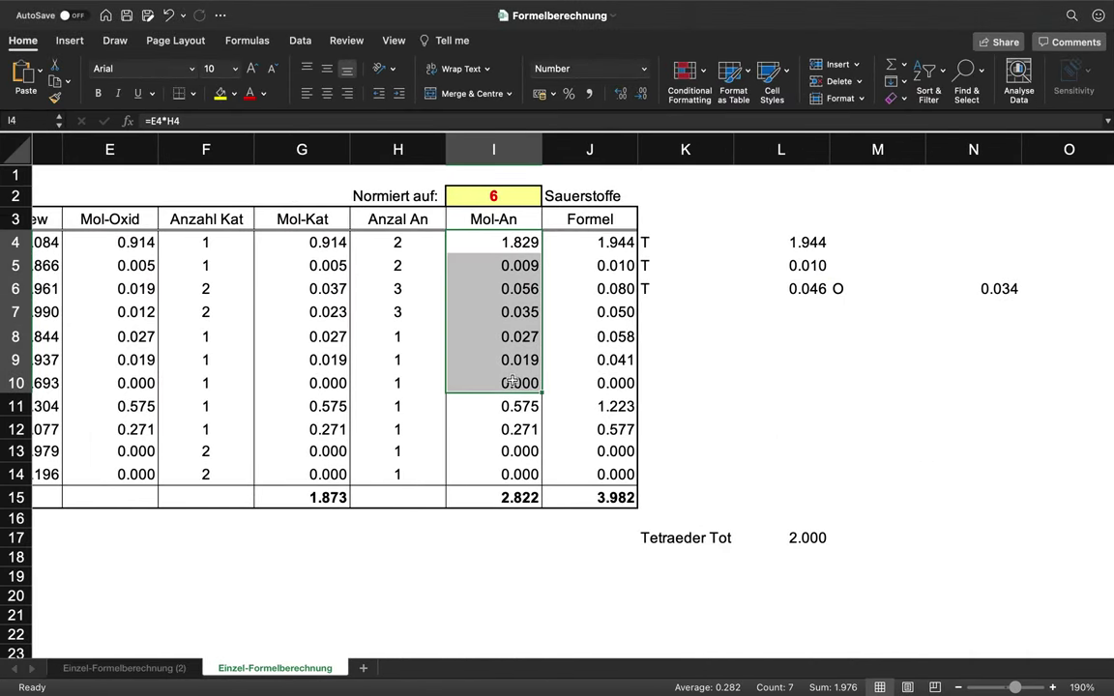